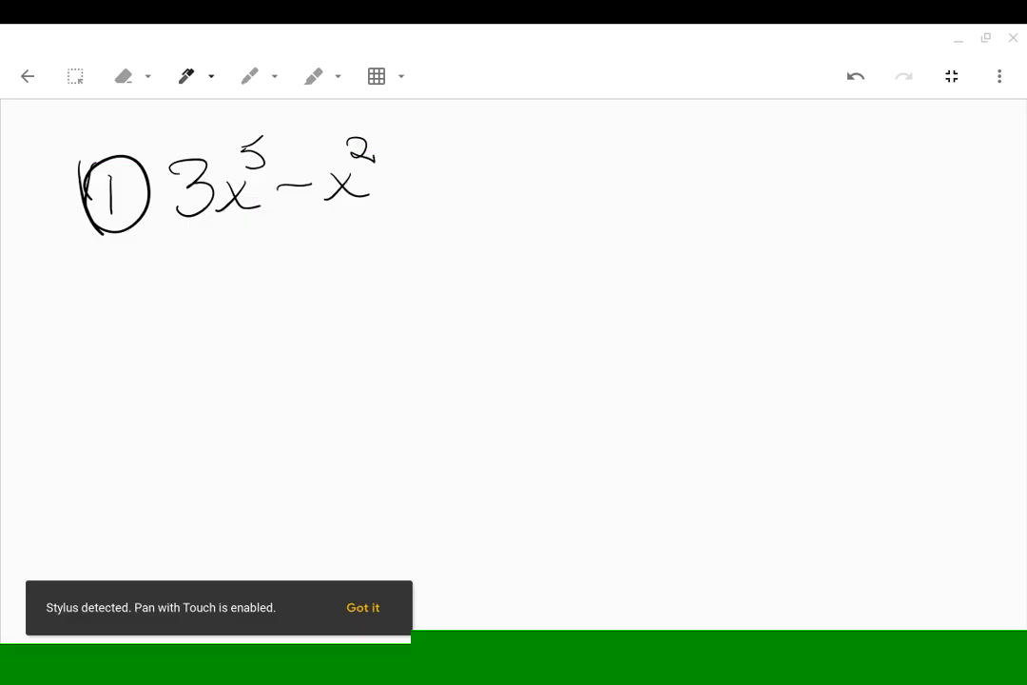
Step: Write the factored form "= x²(3x³ − 1)" after 3x⁵ − x² in problem 1
mouse_move(400, 174)
left_mouse_down()
mouse_move(450, 173)
mouse_move(458, 186)
left_mouse_up()
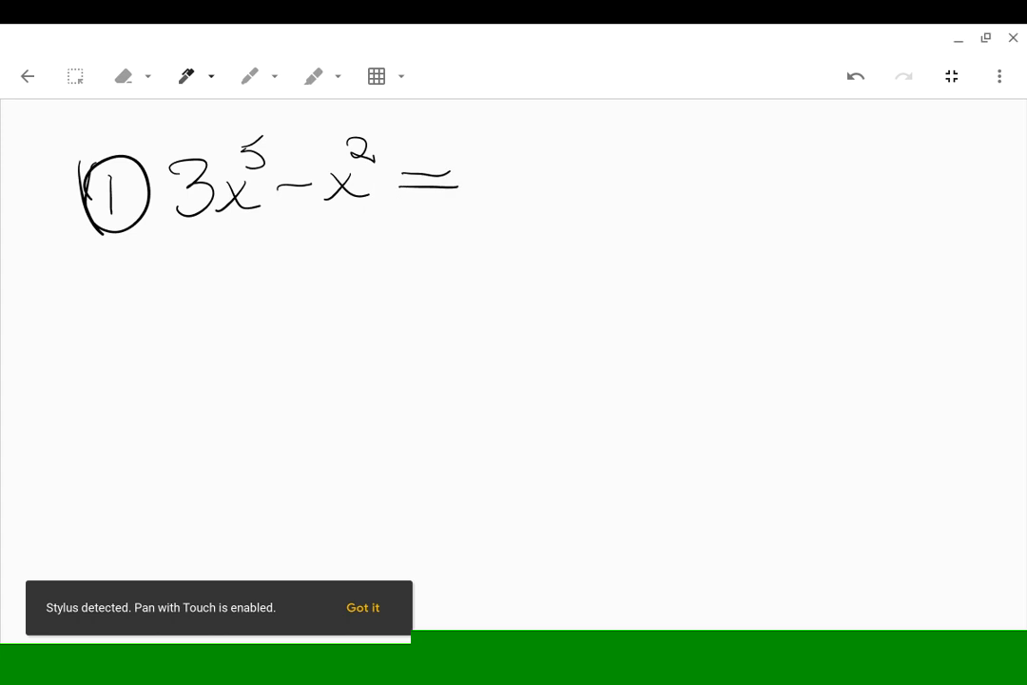
left_click_drag(507, 167, 475, 198)
left_click_drag(480, 173, 511, 195)
mouse_move(505, 138)
left_mouse_down()
mouse_move(511, 156)
mouse_move(535, 151)
mouse_move(547, 205)
left_mouse_up()
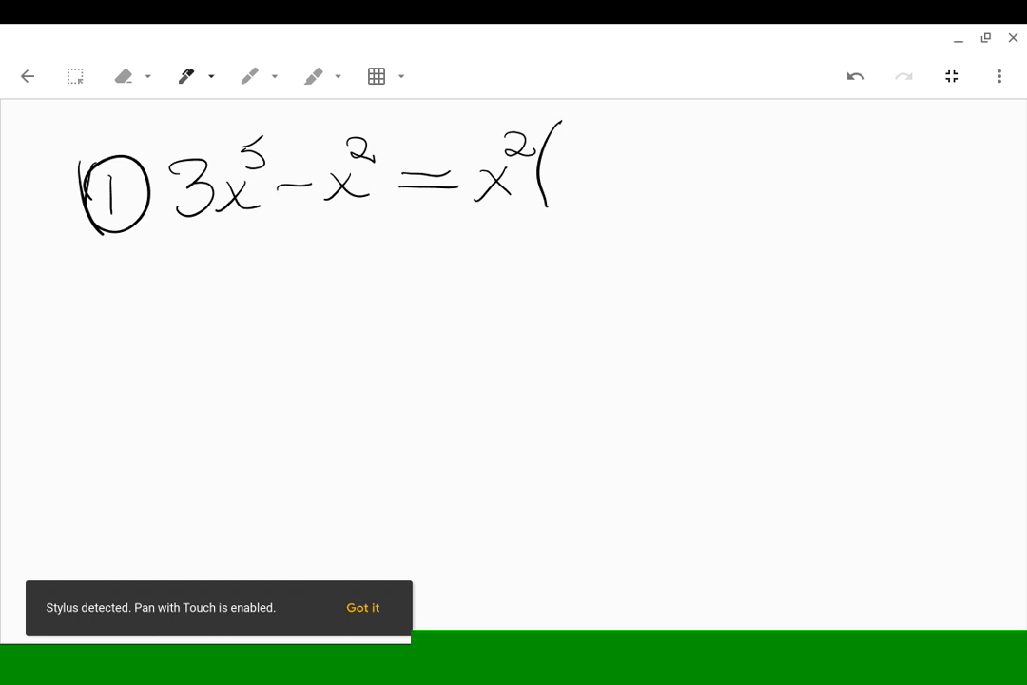
mouse_move(563, 143)
left_mouse_down()
mouse_move(576, 164)
mouse_move(565, 189)
mouse_move(632, 181)
mouse_move(608, 185)
left_mouse_up()
mouse_move(626, 124)
left_mouse_down()
mouse_move(635, 121)
mouse_move(635, 152)
mouse_move(721, 181)
left_mouse_up()
left_click_drag(757, 115, 755, 194)
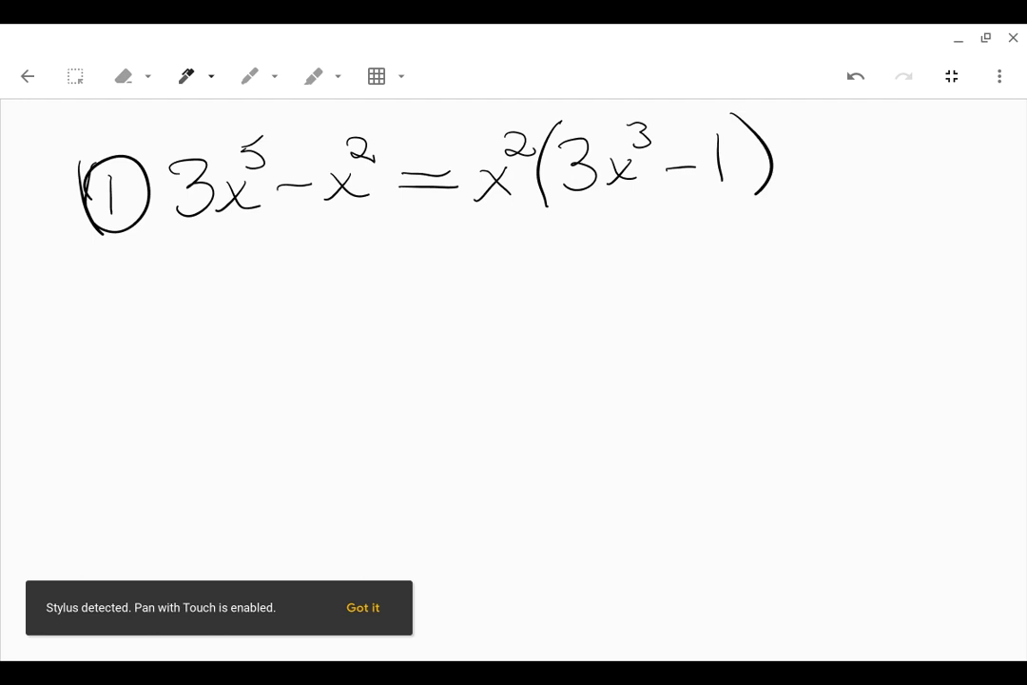
Step: Annotate the 3x³ term in red with an arrow and 3x⁵/x², cancelling x² and replacing exponent 5 with 3
left_click(211, 76)
left_click(115, 115)
left_click(211, 76)
mouse_move(556, 236)
left_mouse_down()
mouse_move(546, 224)
mouse_move(554, 208)
left_mouse_up()
mouse_move(574, 235)
left_mouse_down()
mouse_move(585, 245)
mouse_move(573, 256)
mouse_move(612, 257)
left_mouse_up()
left_click_drag(613, 239, 597, 258)
left_click_drag(628, 211, 618, 229)
mouse_move(561, 269)
left_mouse_down()
mouse_move(633, 256)
mouse_move(615, 296)
left_mouse_up()
mouse_move(614, 276)
left_mouse_down()
mouse_move(588, 296)
mouse_move(641, 273)
mouse_move(577, 320)
left_mouse_up()
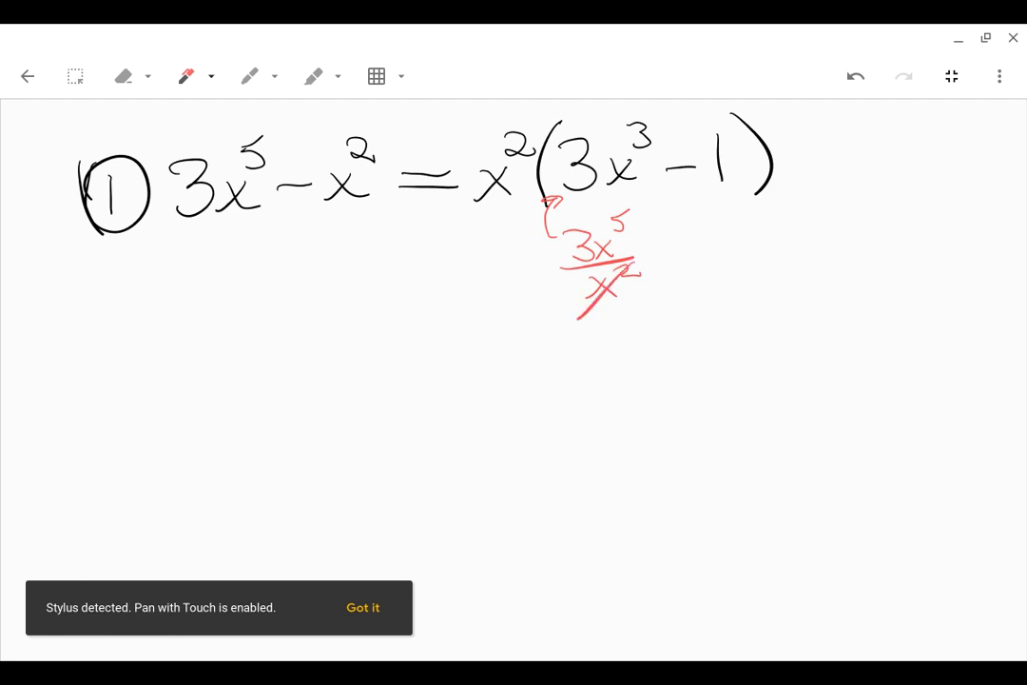
mouse_move(624, 217)
left_mouse_down()
mouse_move(613, 232)
mouse_move(638, 232)
left_mouse_up()
Step: Annotate the 1 term in blue with an arrow and x²/x² = 1, crossing out both x² terms
left_click(195, 76)
left_click(224, 116)
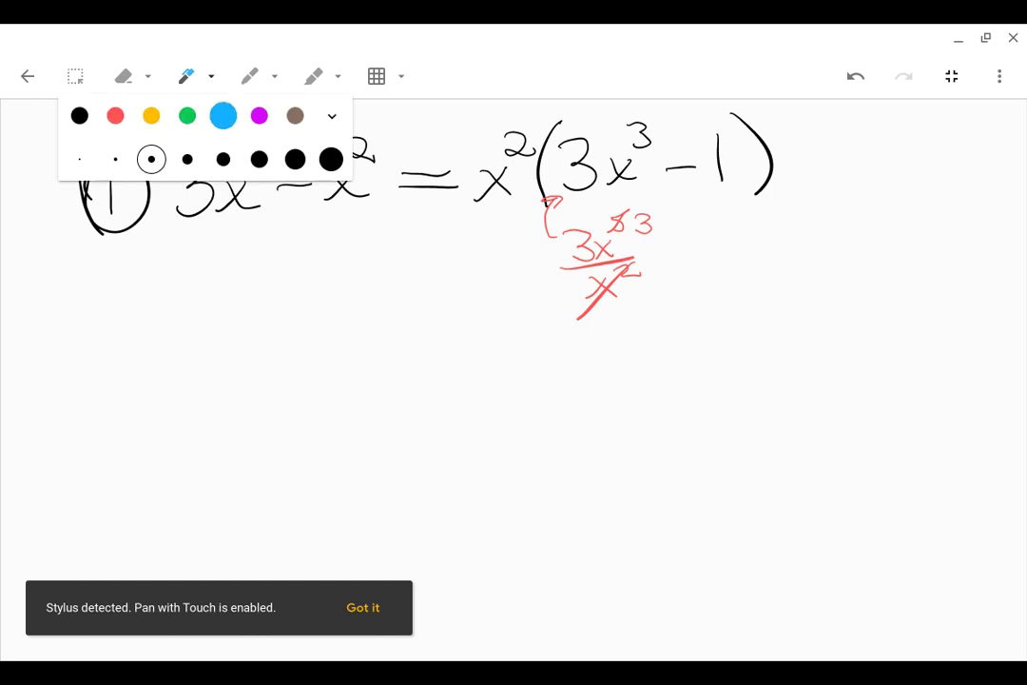
mouse_move(701, 229)
left_mouse_down()
mouse_move(696, 190)
mouse_move(710, 199)
mouse_move(721, 250)
mouse_move(741, 248)
mouse_move(764, 223)
left_mouse_up()
mouse_move(705, 259)
left_mouse_down()
mouse_move(770, 251)
mouse_move(726, 292)
mouse_move(771, 273)
left_mouse_up()
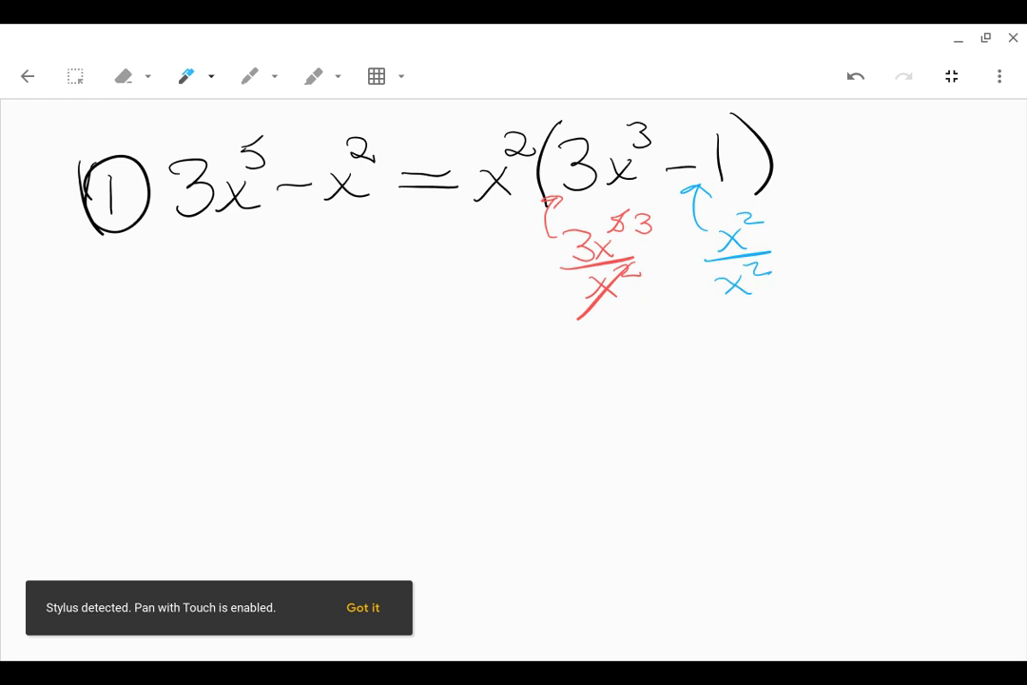
mouse_move(750, 215)
left_mouse_down()
mouse_move(724, 255)
mouse_move(730, 299)
left_mouse_up()
mouse_move(782, 245)
left_mouse_down()
mouse_move(800, 243)
mouse_move(822, 270)
left_mouse_up()
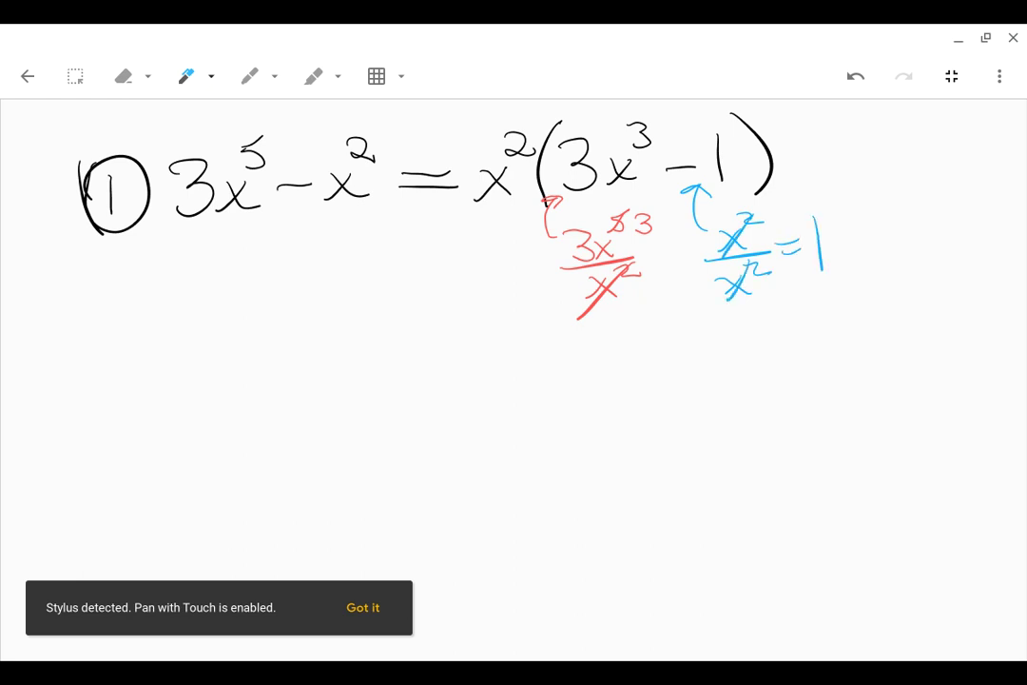
Step: Write a circled 2 in black below problem 1, followed by the expression 2x⁻³ + x⁻⁵
left_click(187, 76)
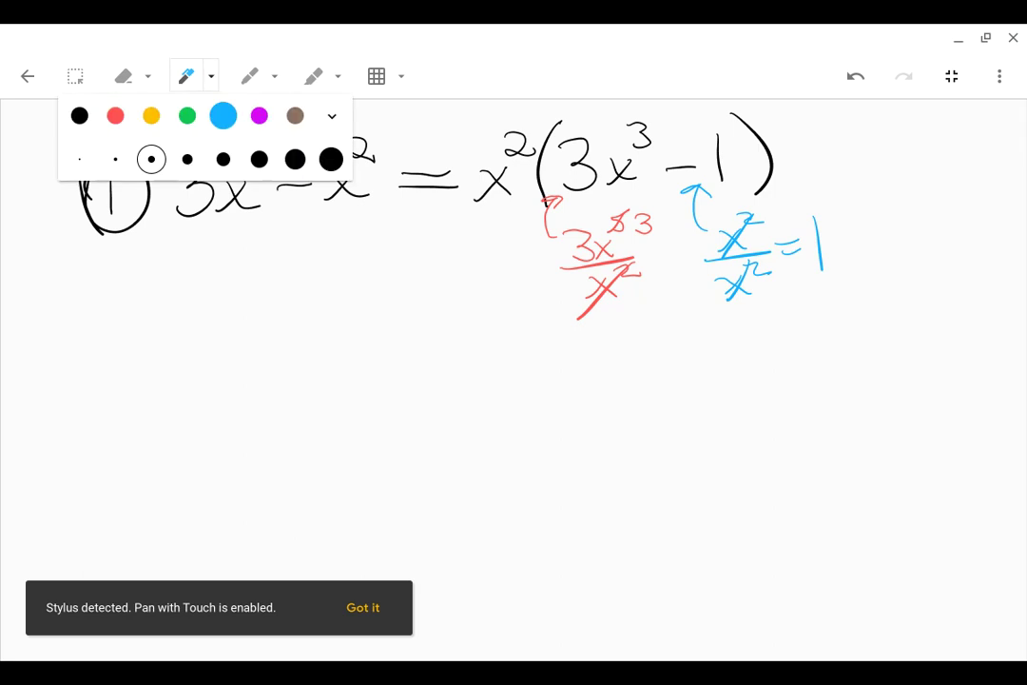
left_click(80, 116)
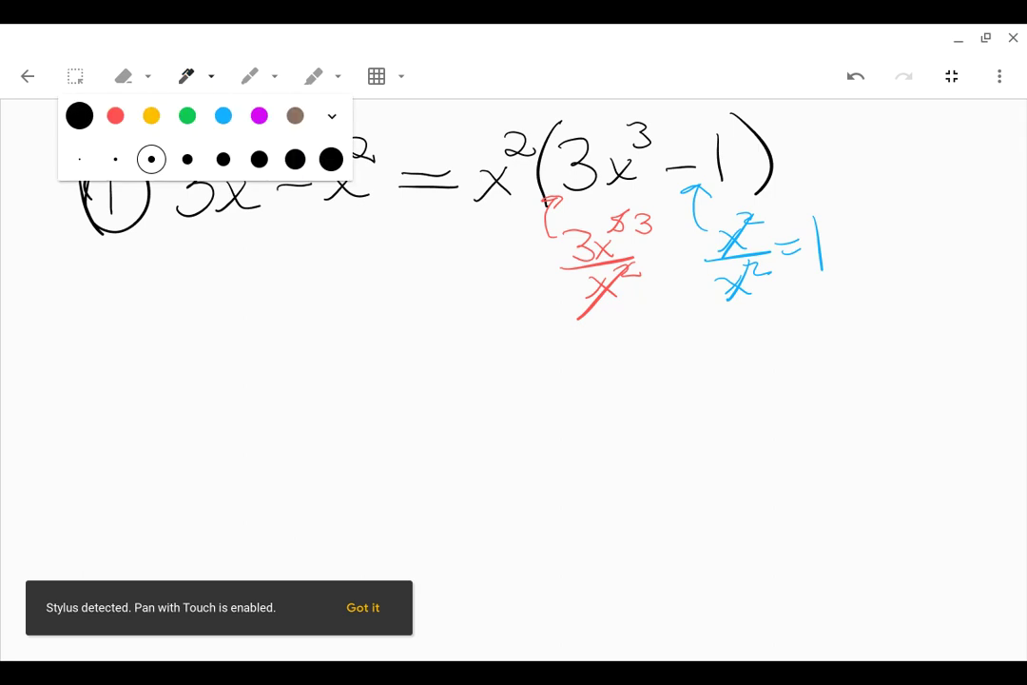
left_click_drag(106, 341, 145, 372)
mouse_move(100, 314)
left_mouse_down()
mouse_move(87, 372)
mouse_move(102, 312)
left_mouse_up()
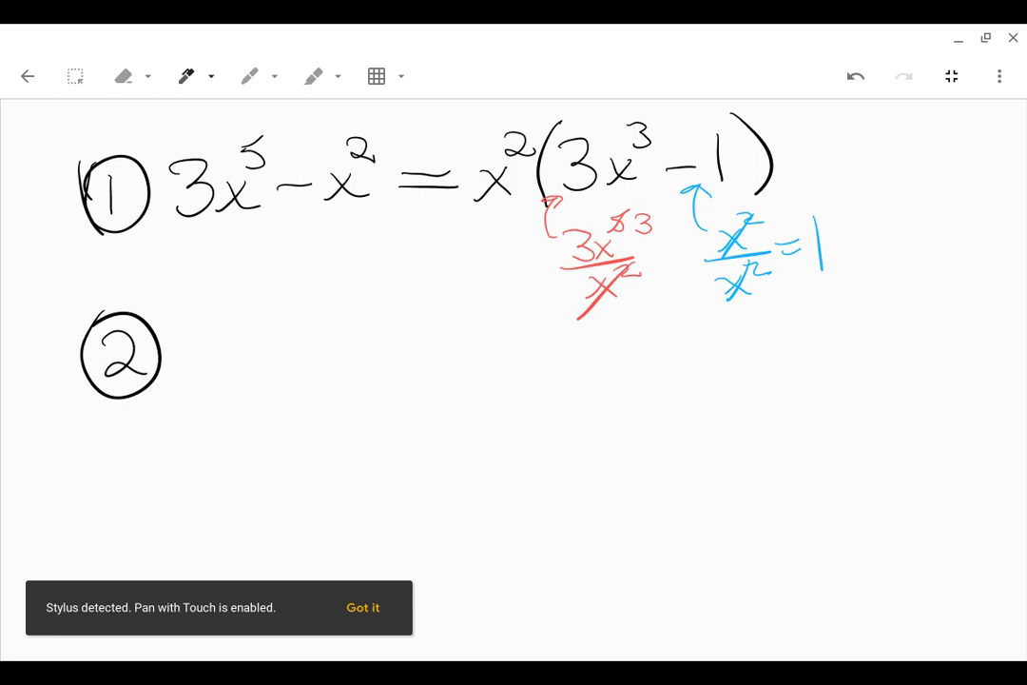
mouse_move(187, 356)
left_mouse_down()
mouse_move(230, 355)
mouse_move(238, 383)
mouse_move(283, 379)
mouse_move(251, 384)
left_mouse_up()
left_click_drag(268, 336, 283, 332)
mouse_move(290, 326)
left_mouse_down()
mouse_move(303, 336)
mouse_move(291, 354)
mouse_move(354, 353)
left_mouse_up()
mouse_move(339, 342)
left_mouse_down()
mouse_move(339, 378)
mouse_move(385, 348)
mouse_move(403, 379)
left_mouse_up()
left_click_drag(394, 335, 421, 344)
left_click_drag(428, 316, 442, 315)
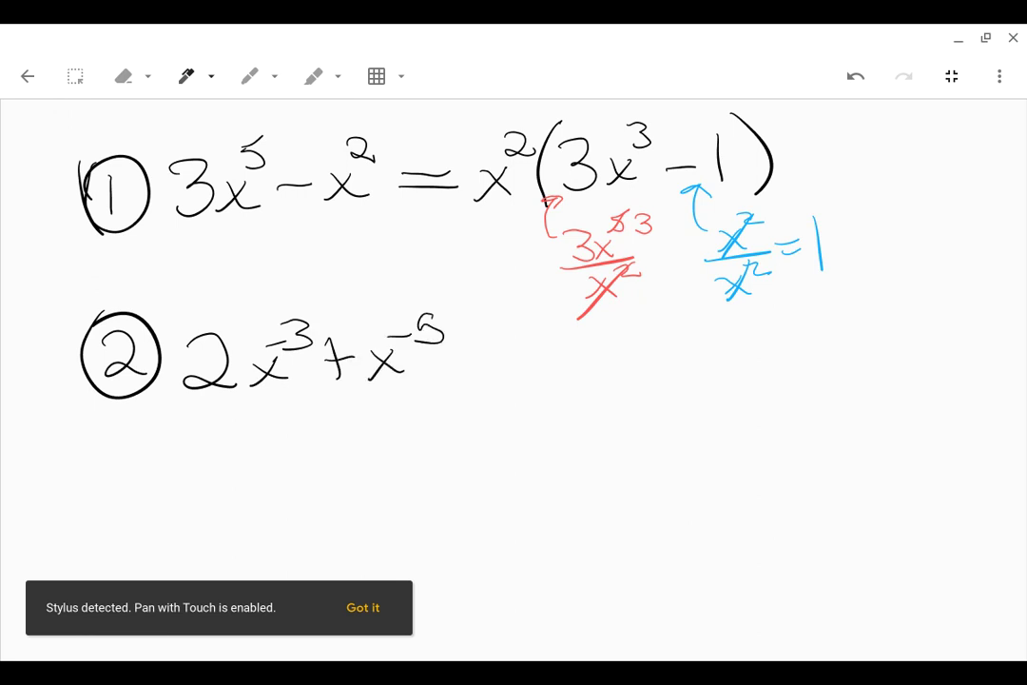
Step: Mark the two exponents in problem 2 and write "= x⁻⁵( )" with empty, heavily underlined parentheses
left_click_drag(449, 365, 483, 363)
left_click_drag(455, 377, 485, 376)
left_click_drag(287, 358, 304, 355)
mouse_move(430, 306)
left_mouse_down()
mouse_move(451, 332)
mouse_move(399, 308)
left_mouse_up()
mouse_move(518, 373)
left_mouse_down()
mouse_move(508, 399)
mouse_move(547, 385)
mouse_move(538, 351)
mouse_move(569, 332)
mouse_move(558, 358)
left_mouse_up()
mouse_move(609, 325)
left_mouse_down()
mouse_move(589, 366)
mouse_move(603, 399)
left_mouse_up()
left_click_drag(789, 320, 810, 406)
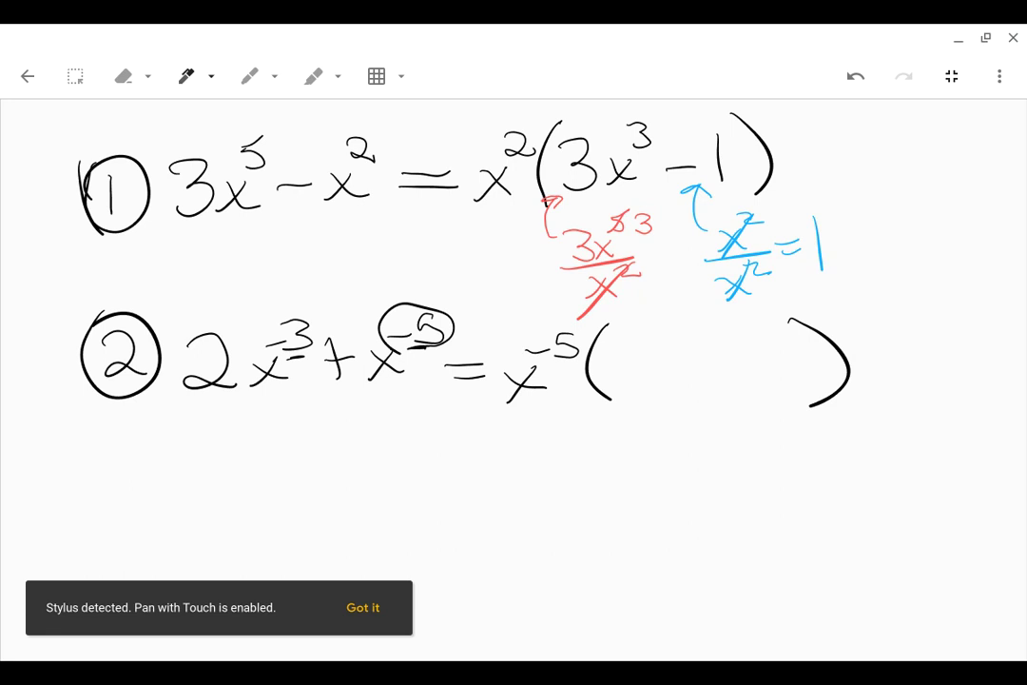
mouse_move(611, 416)
left_mouse_down()
mouse_move(789, 410)
mouse_move(608, 412)
left_mouse_up()
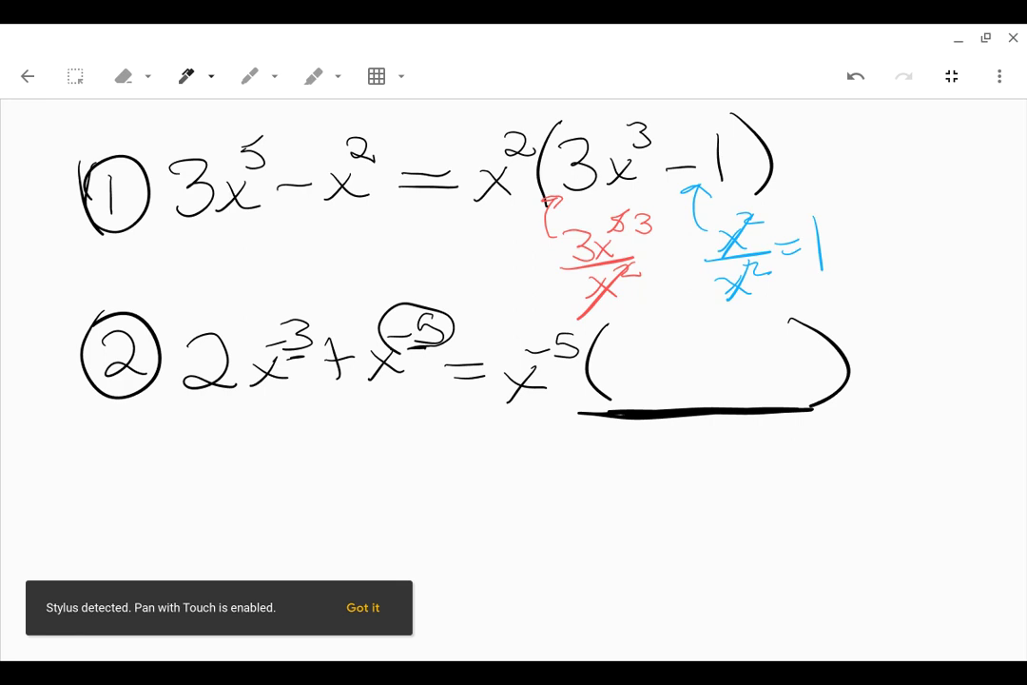
Step: Write the note line "*Subtract the power factored out" below problem 2
left_click_drag(166, 439, 172, 466)
mouse_move(152, 454)
left_mouse_down()
mouse_move(247, 461)
mouse_move(277, 456)
mouse_move(285, 443)
left_mouse_up()
mouse_move(287, 460)
left_mouse_down()
mouse_move(302, 445)
mouse_move(333, 460)
left_mouse_up()
mouse_move(356, 433)
left_mouse_down()
mouse_move(359, 460)
mouse_move(367, 443)
mouse_move(398, 462)
mouse_move(411, 444)
mouse_move(440, 462)
mouse_move(517, 464)
mouse_move(527, 453)
mouse_move(580, 464)
left_mouse_up()
mouse_move(582, 457)
left_mouse_down()
mouse_move(623, 453)
mouse_move(635, 468)
mouse_move(648, 454)
left_mouse_up()
mouse_move(672, 455)
left_mouse_down()
mouse_move(679, 466)
mouse_move(711, 466)
left_mouse_up()
left_click_drag(704, 452, 734, 456)
mouse_move(746, 464)
left_mouse_down()
mouse_move(762, 454)
mouse_move(784, 464)
left_mouse_up()
mouse_move(791, 454)
left_mouse_down()
mouse_move(803, 464)
mouse_move(843, 454)
mouse_move(879, 462)
left_mouse_up()
mouse_move(893, 447)
left_mouse_down()
mouse_move(891, 464)
mouse_move(918, 454)
left_mouse_up()
Step: Continue the note on a second line with "from original exponent"
mouse_move(226, 483)
left_mouse_down()
mouse_move(213, 487)
mouse_move(209, 518)
mouse_move(228, 496)
mouse_move(249, 504)
left_mouse_up()
left_click_drag(251, 510, 282, 514)
mouse_move(283, 521)
left_mouse_down()
mouse_move(302, 506)
mouse_move(329, 521)
left_mouse_up()
mouse_move(350, 504)
left_mouse_down()
mouse_move(346, 514)
mouse_move(369, 509)
left_mouse_up()
mouse_move(372, 521)
left_mouse_down()
mouse_move(400, 498)
mouse_move(418, 549)
left_mouse_up()
mouse_move(444, 508)
left_mouse_down()
mouse_move(445, 525)
mouse_move(489, 525)
mouse_move(525, 504)
mouse_move(538, 518)
left_mouse_up()
mouse_move(538, 503)
left_mouse_down()
mouse_move(561, 534)
mouse_move(624, 513)
mouse_move(706, 517)
left_mouse_up()
left_click_drag(715, 496, 720, 517)
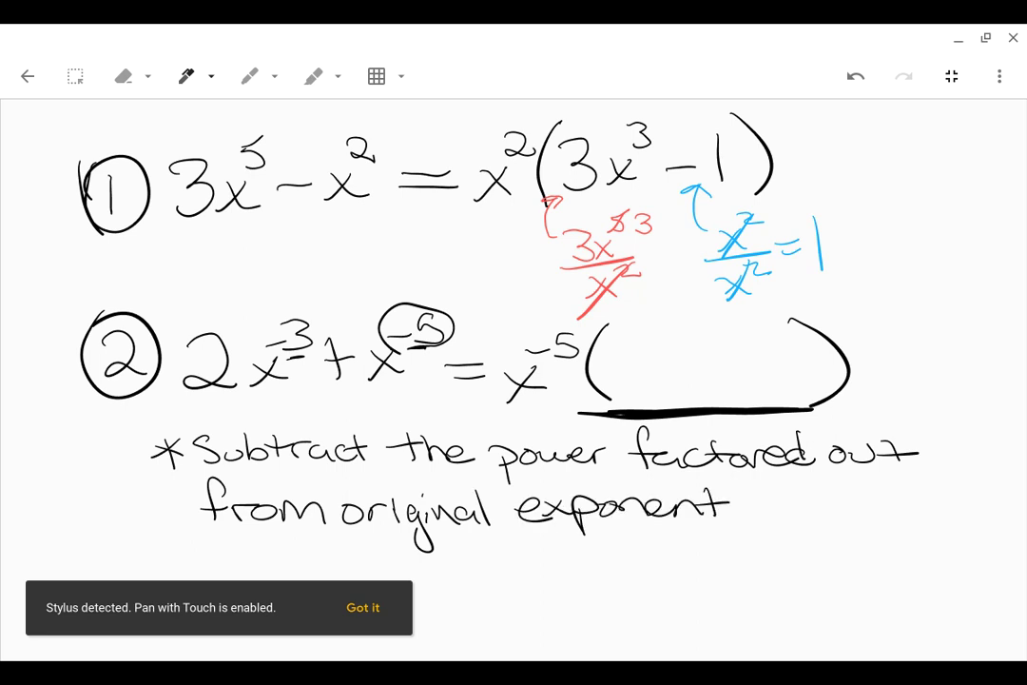
Step: Draw yellow arrows above the exponent −3 and above the factored-out exponent −5
left_click(186, 76)
left_click(151, 115)
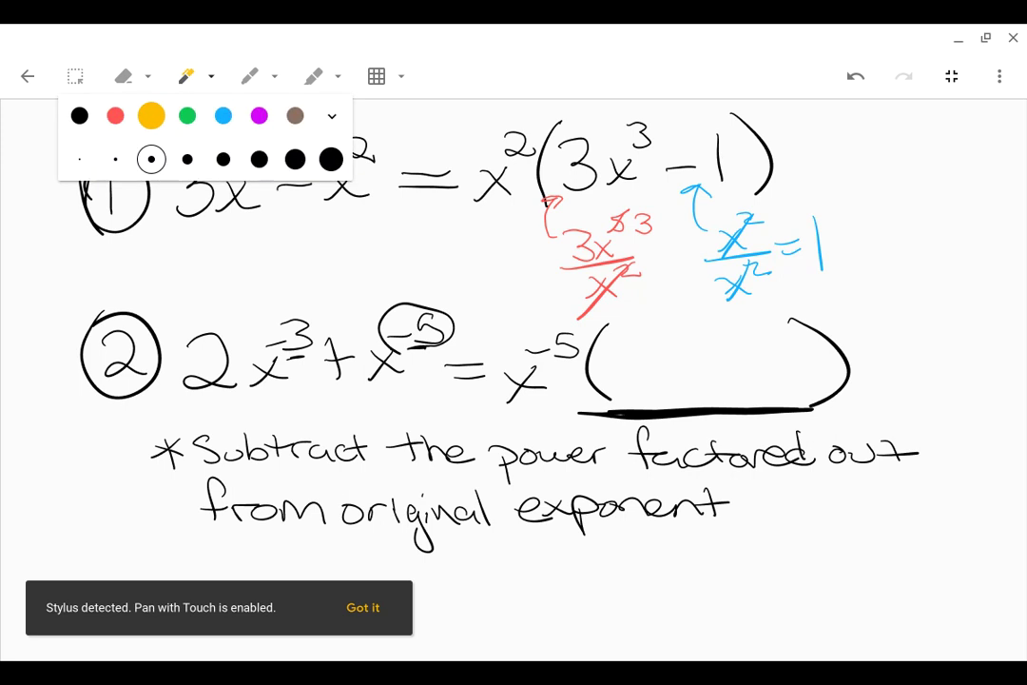
left_click_drag(291, 288, 308, 274)
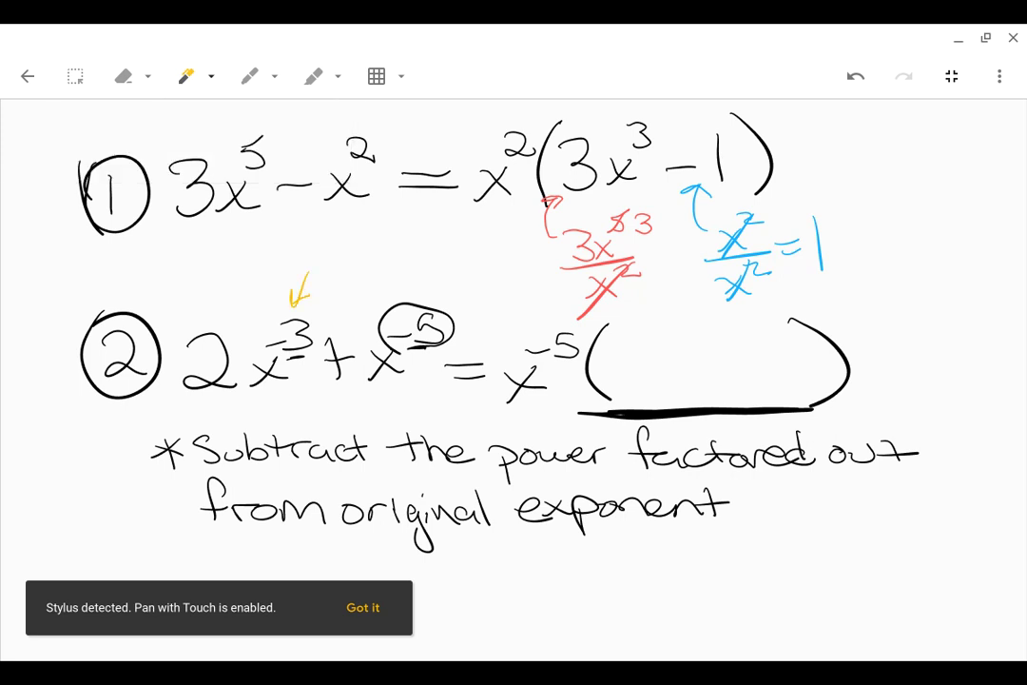
left_click_drag(555, 302, 563, 315)
Step: Write 2x in black as the first term inside problem 2's parentheses
left_click(185, 76)
left_click(80, 116)
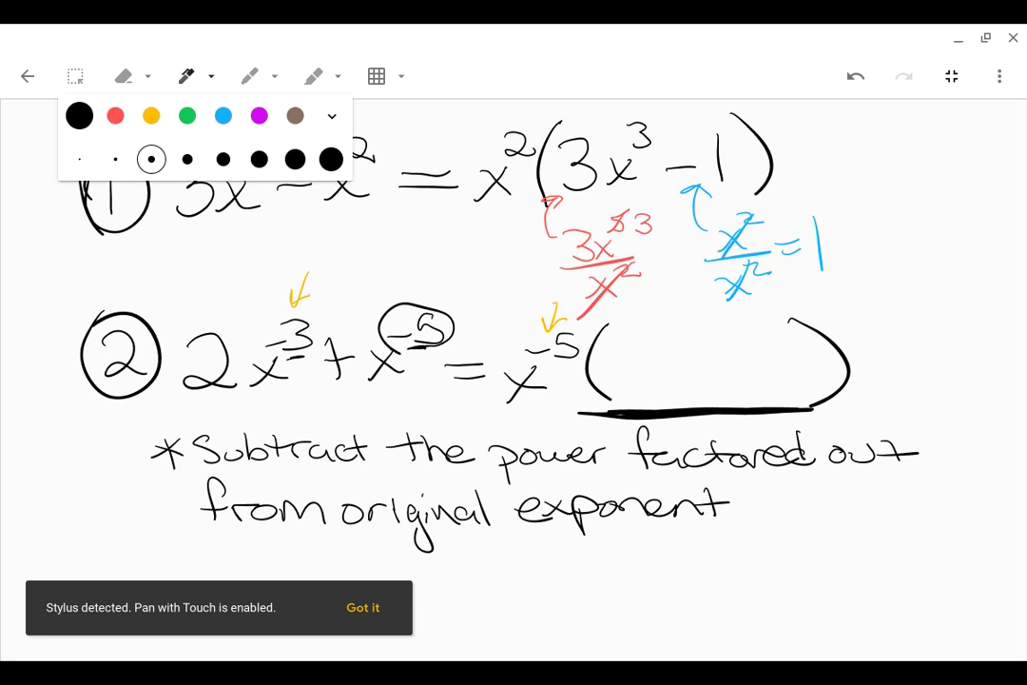
mouse_move(608, 348)
left_mouse_down()
mouse_move(611, 384)
mouse_move(647, 391)
left_mouse_up()
left_click_drag(667, 365, 647, 391)
left_click_drag(649, 369, 683, 389)
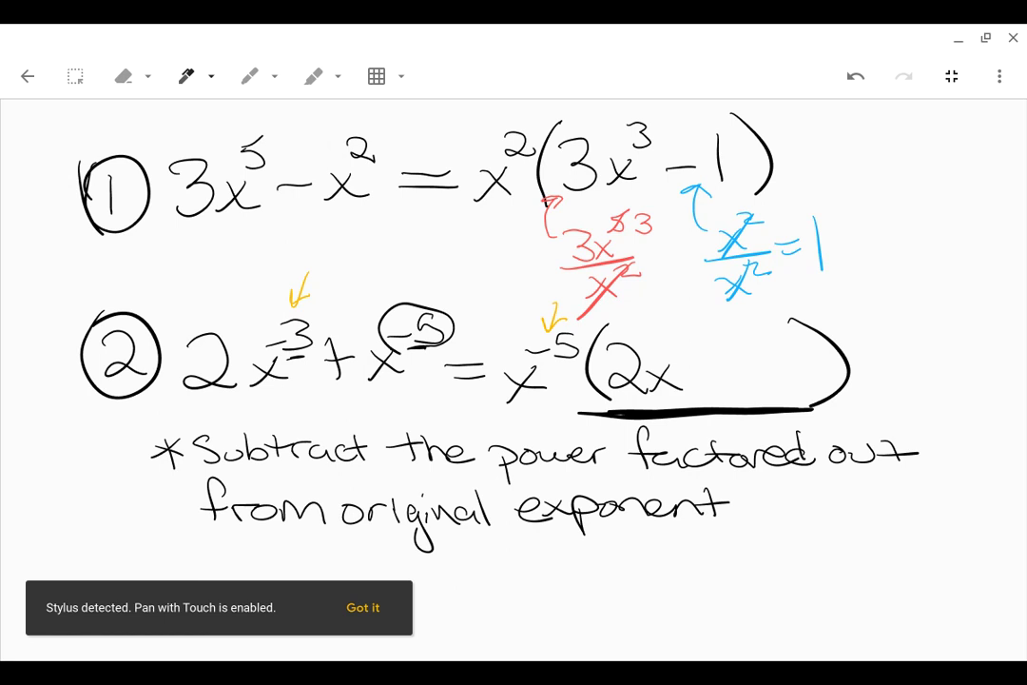
Step: Write the yellow calculation "−3−(−5) = −3+5 = 2" above the parentheses and add exponent 2 to 2x
left_click(187, 76)
left_click(151, 115)
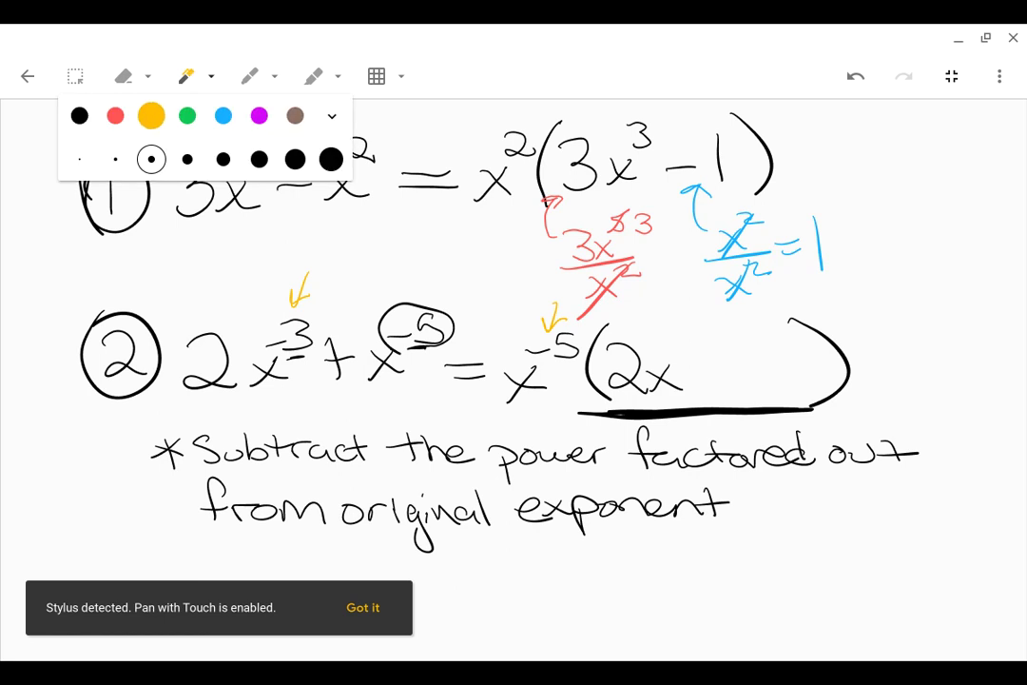
mouse_move(618, 314)
left_mouse_down()
mouse_move(652, 311)
mouse_move(637, 325)
mouse_move(679, 317)
left_mouse_up()
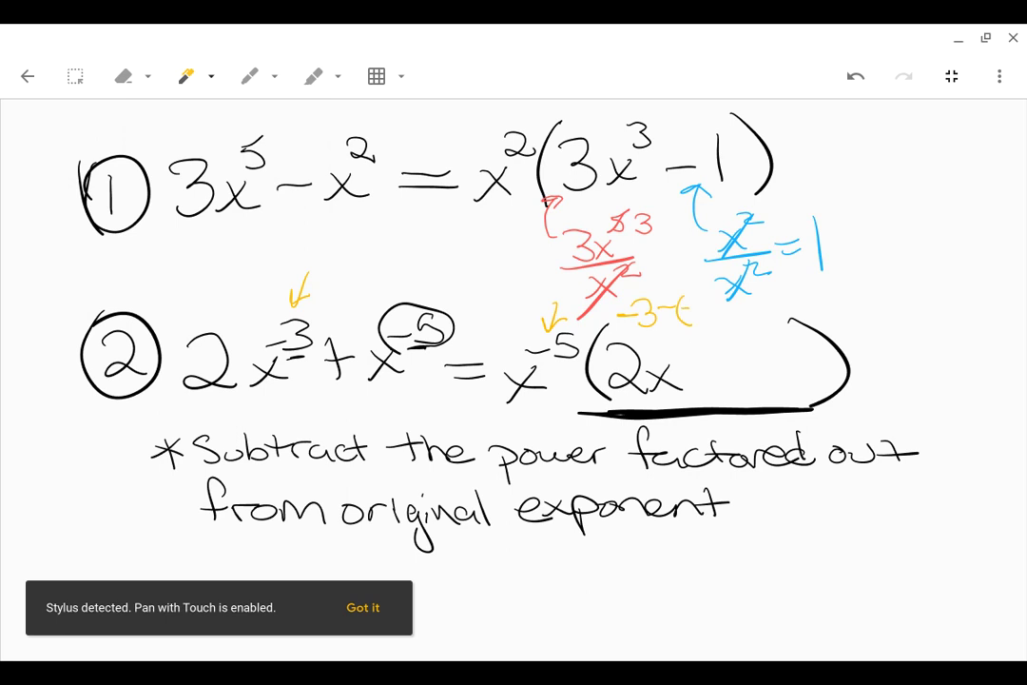
left_click_drag(688, 309, 697, 307)
mouse_move(707, 297)
left_mouse_down()
mouse_move(702, 319)
mouse_move(713, 324)
mouse_move(750, 305)
left_mouse_up()
left_click_drag(729, 314, 769, 306)
mouse_move(769, 294)
left_mouse_down()
mouse_move(786, 292)
mouse_move(771, 316)
mouse_move(816, 313)
left_mouse_up()
left_click_drag(820, 295, 857, 300)
left_click_drag(840, 309, 910, 311)
left_click_drag(694, 352, 713, 361)
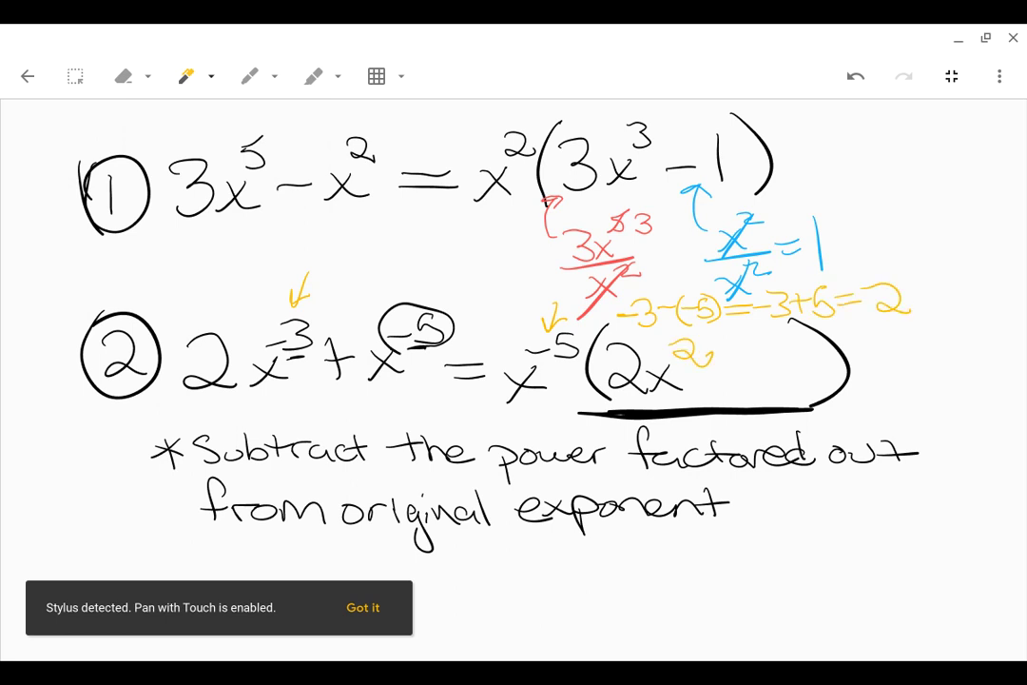
Step: Complete the parentheses in black with an underlined + 1, and underline and circle the x⁻⁵ term, labelling it 1
left_click(210, 77)
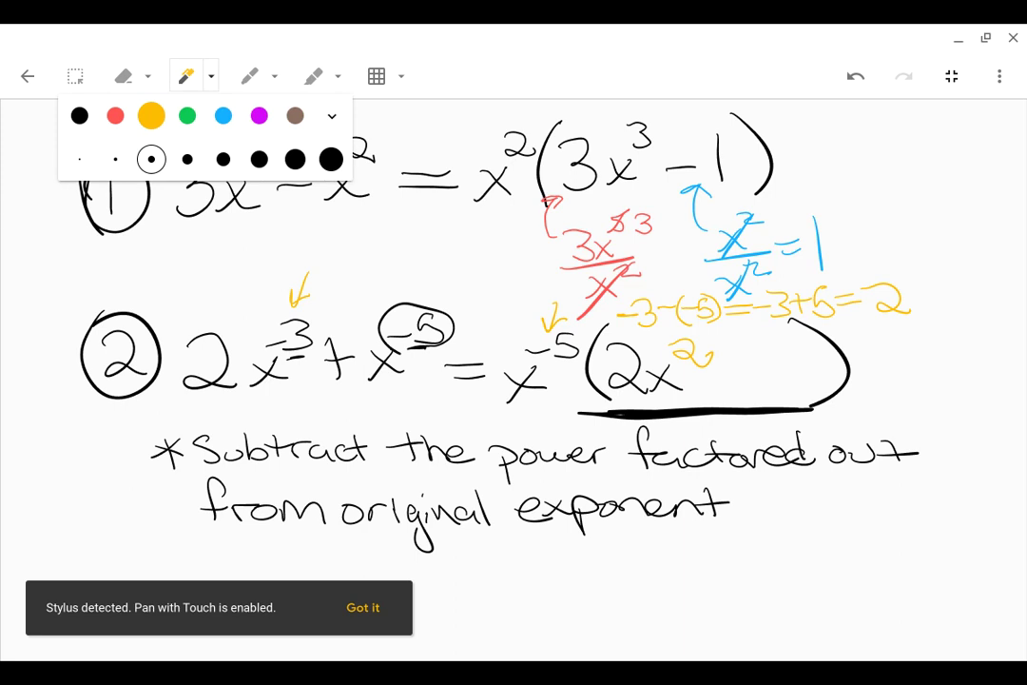
left_click(80, 116)
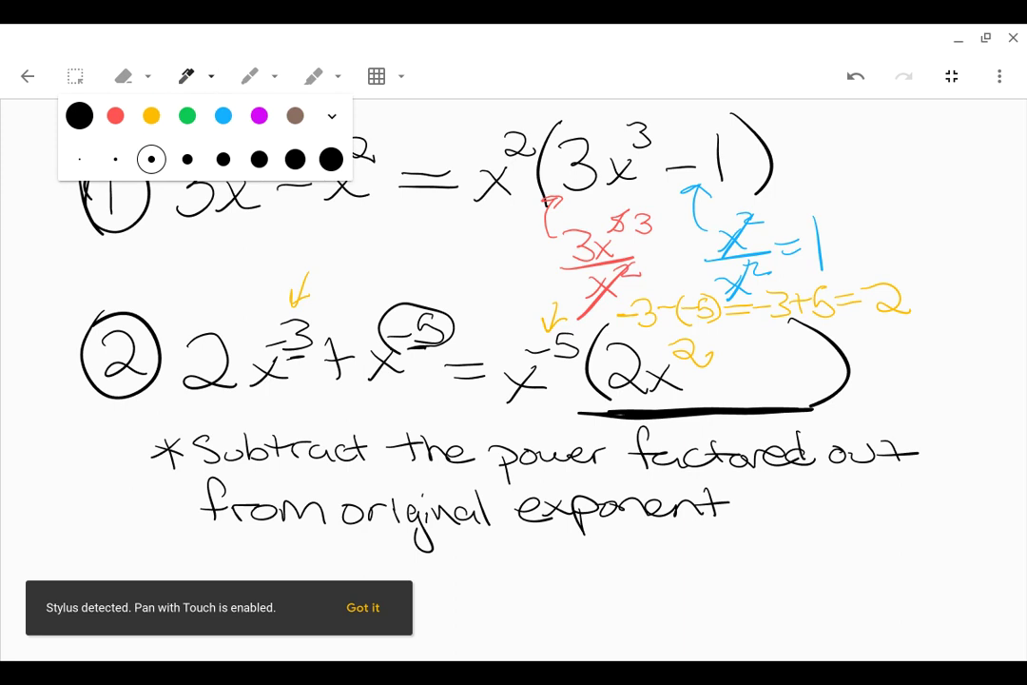
left_click(726, 362)
left_click_drag(727, 360, 726, 394)
mouse_move(702, 378)
left_mouse_down()
mouse_move(752, 376)
mouse_move(806, 395)
left_mouse_up()
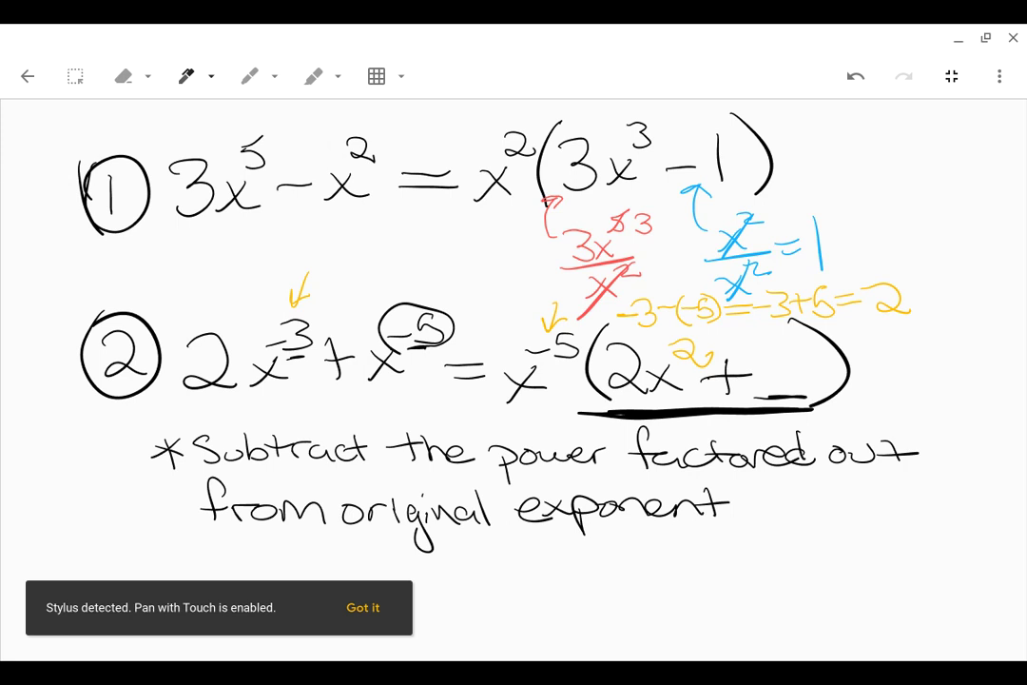
left_click_drag(356, 396, 409, 390)
left_click_drag(772, 344, 774, 392)
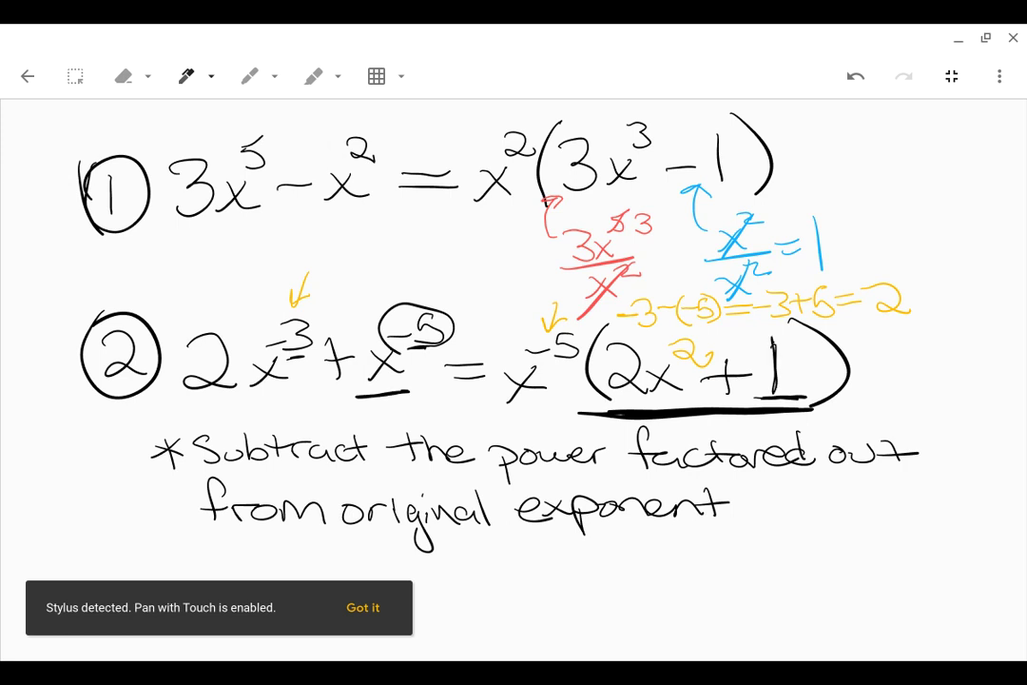
mouse_move(404, 287)
left_mouse_down()
mouse_move(361, 302)
mouse_move(455, 313)
mouse_move(400, 286)
left_mouse_up()
left_click_drag(412, 237, 413, 285)
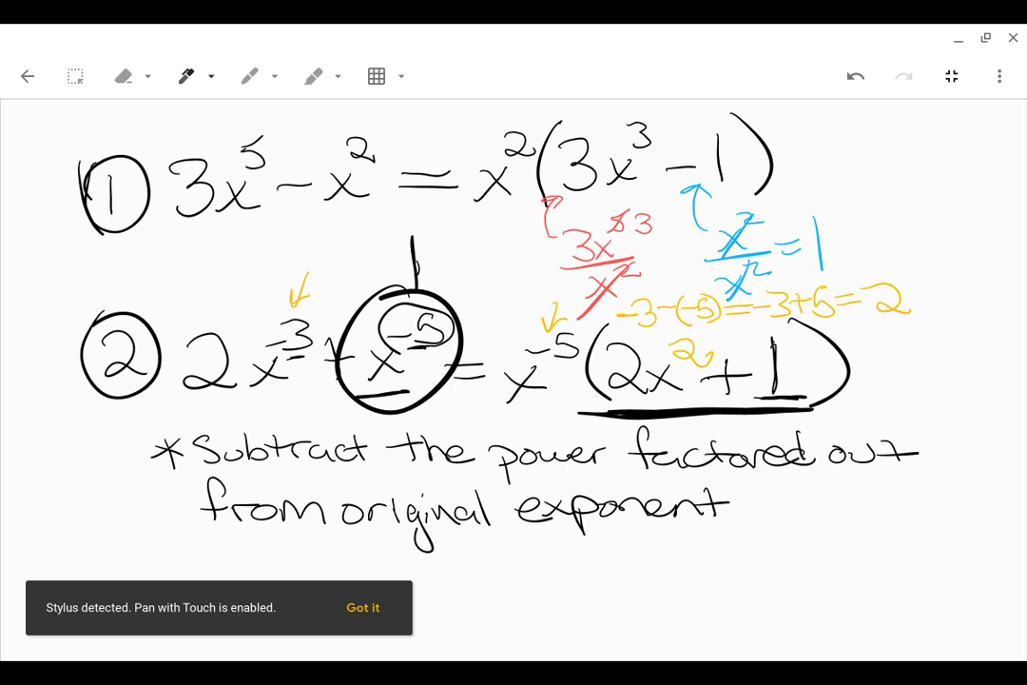
Step: Write the final form of problem 2 as = (2x² + 1)/x⁵ after the parentheses
left_click_drag(861, 359, 887, 356)
left_click_drag(860, 371, 991, 358)
left_click_drag(948, 387, 925, 410)
mouse_move(926, 389)
left_mouse_down()
mouse_move(951, 409)
mouse_move(975, 365)
left_mouse_up()
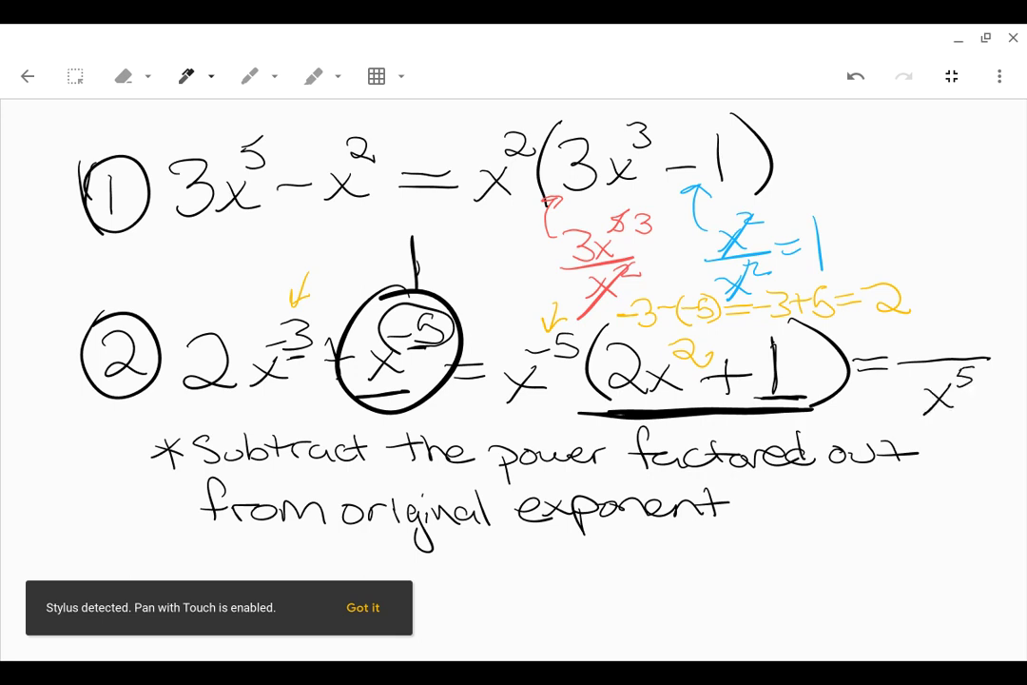
mouse_move(896, 333)
left_mouse_down()
mouse_move(915, 352)
mouse_move(940, 354)
left_mouse_up()
mouse_move(940, 333)
left_mouse_down()
mouse_move(918, 353)
mouse_move(949, 323)
mouse_move(952, 335)
mouse_move(974, 333)
left_mouse_up()
mouse_move(967, 327)
left_mouse_down()
mouse_move(967, 344)
mouse_move(982, 353)
left_mouse_up()
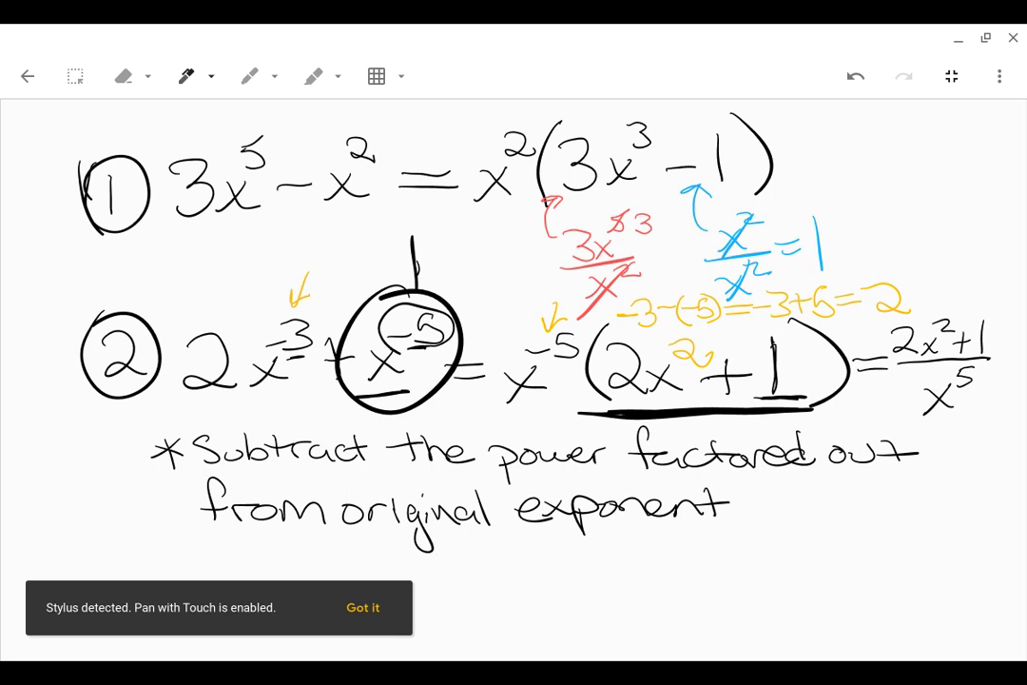
Step: Clear the whole page and write a circled 3 for the next problem
left_click(124, 77)
left_click(124, 76)
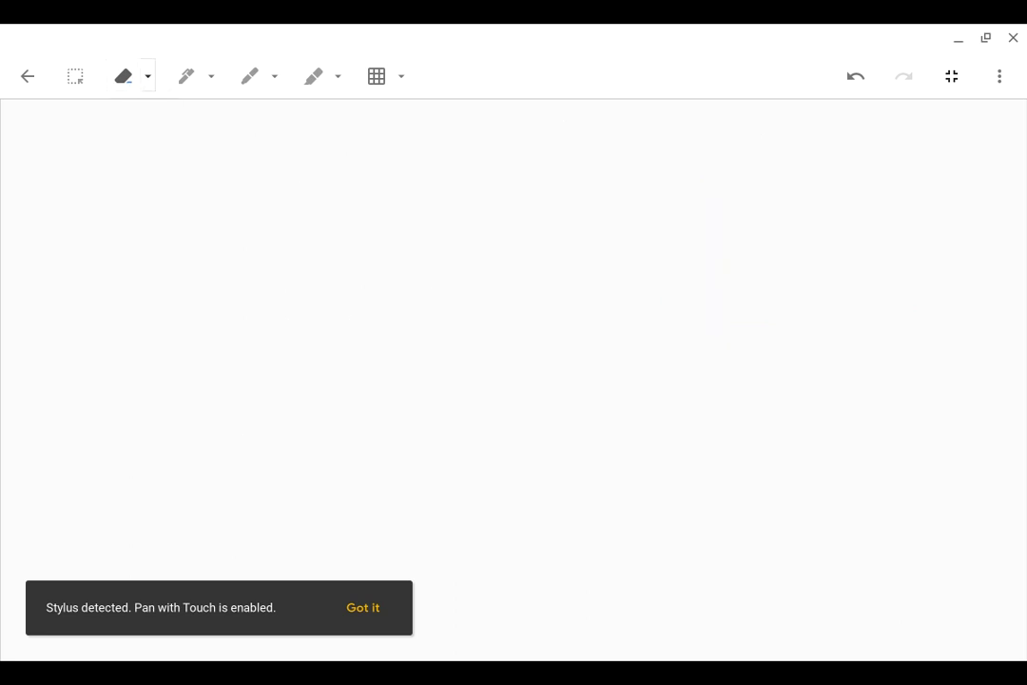
left_click(187, 76)
mouse_move(96, 150)
left_mouse_down()
mouse_move(118, 155)
mouse_move(98, 179)
left_mouse_up()
mouse_move(96, 126)
left_mouse_down()
mouse_move(133, 192)
mouse_move(99, 128)
left_mouse_up()
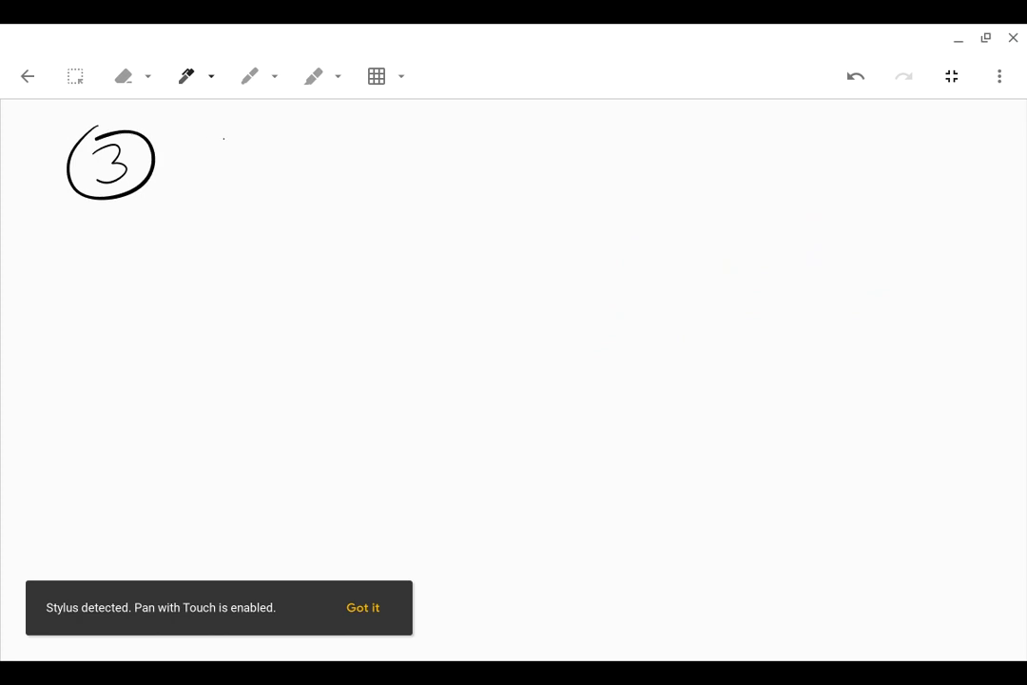
Step: Write the expression "5z^(−1/6) + 3z^(1/6) =" beside the circled 3
mouse_move(226, 135)
left_mouse_down()
mouse_move(193, 160)
mouse_move(195, 185)
left_mouse_up()
mouse_move(253, 155)
left_mouse_down()
mouse_move(268, 193)
mouse_move(282, 193)
mouse_move(293, 165)
left_mouse_up()
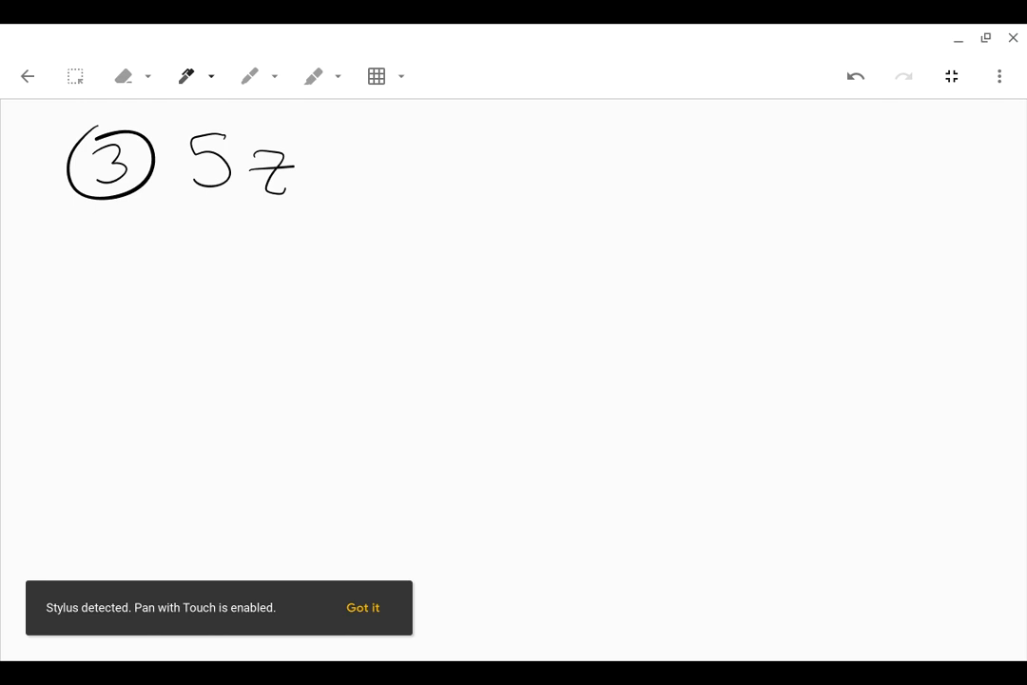
mouse_move(279, 130)
left_mouse_down()
mouse_move(315, 112)
mouse_move(306, 133)
mouse_move(322, 133)
mouse_move(362, 188)
left_mouse_up()
mouse_move(346, 175)
left_mouse_down()
mouse_move(407, 160)
mouse_move(400, 186)
left_mouse_up()
mouse_move(437, 157)
left_mouse_down()
mouse_move(458, 154)
mouse_move(476, 183)
left_mouse_up()
mouse_move(467, 121)
left_mouse_down()
mouse_move(490, 149)
mouse_move(543, 161)
left_mouse_up()
left_click_drag(512, 173, 547, 172)
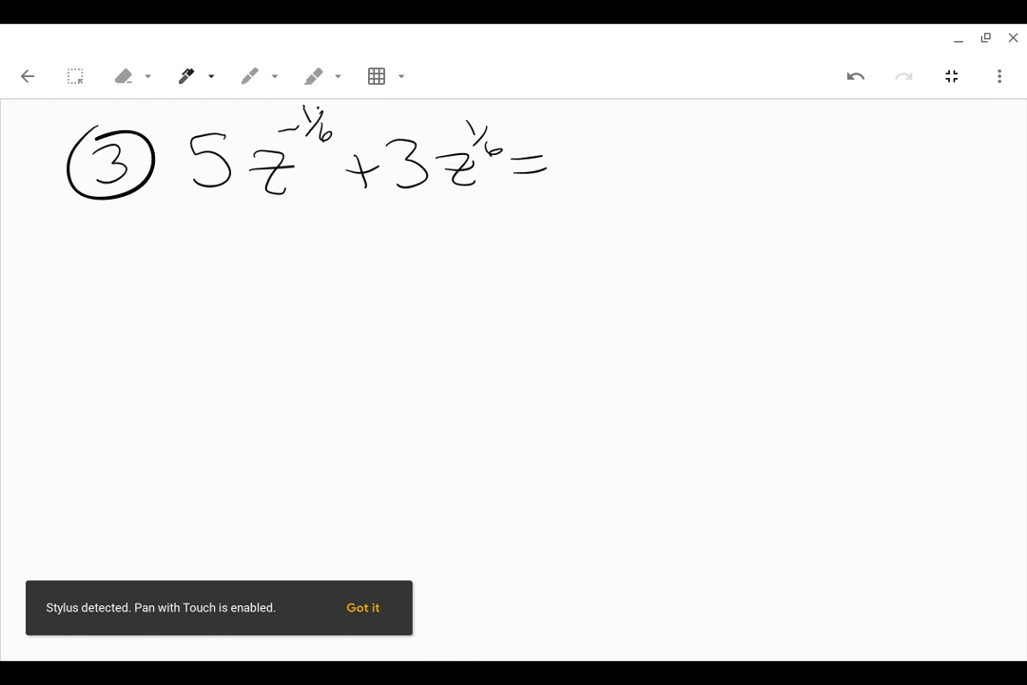
Step: Write the common factor z^(−1/6) with a pair of parentheses, starting with 5 as the first term inside
left_click_drag(562, 156, 616, 180)
mouse_move(589, 138)
left_mouse_down()
mouse_move(616, 127)
mouse_move(620, 141)
mouse_move(643, 137)
mouse_move(677, 188)
left_mouse_up()
left_click_drag(886, 116, 885, 183)
mouse_move(695, 129)
left_mouse_down()
mouse_move(693, 164)
mouse_move(708, 127)
left_mouse_up()
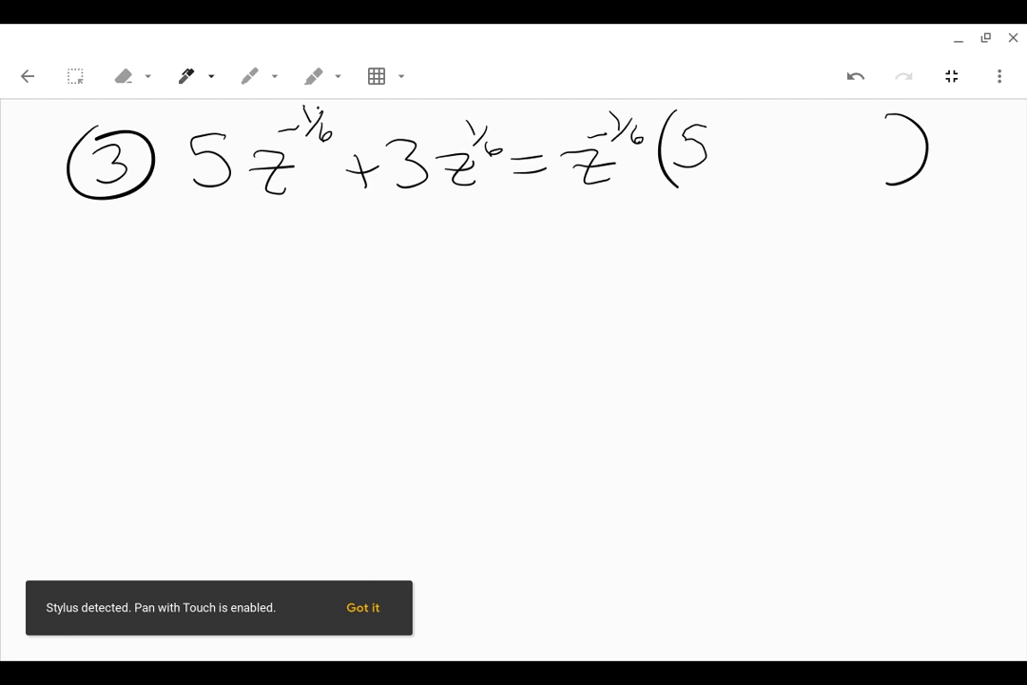
Step: Underline in blue the z^(−1/6) in the original expression and the factored-out z^(−1/6)
left_click(190, 76)
left_click(224, 115)
mouse_move(254, 203)
left_mouse_down()
mouse_move(306, 198)
mouse_move(255, 204)
left_mouse_up()
left_click_drag(577, 198, 640, 192)
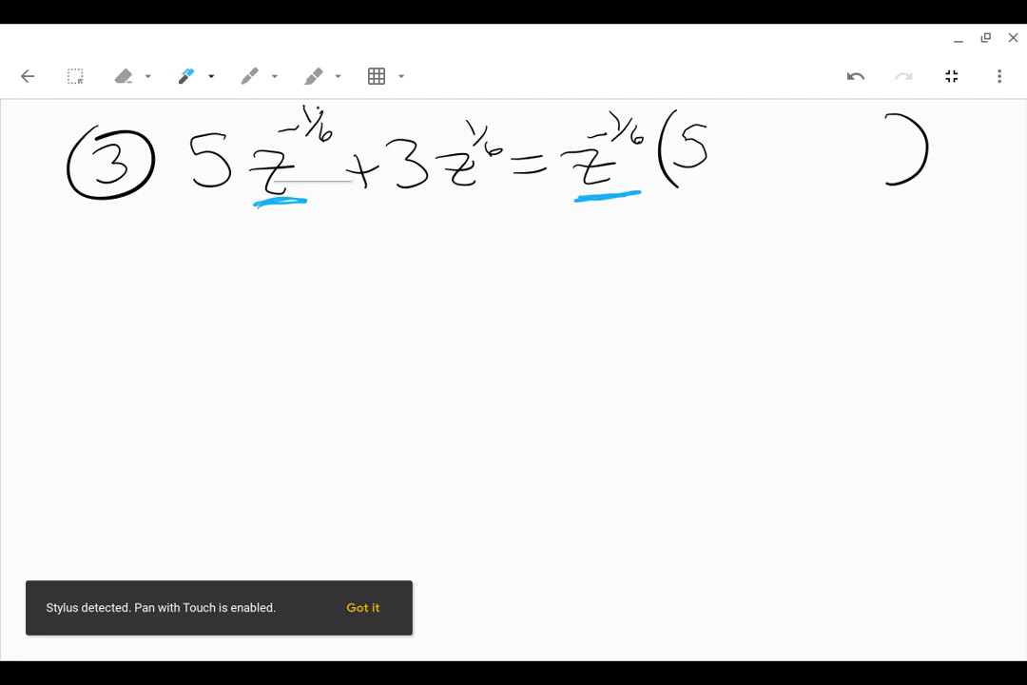
Step: Write "+3" in black after the 5 inside the parentheses
left_click(186, 76)
left_click(78, 115)
mouse_move(729, 143)
left_mouse_down()
mouse_move(770, 143)
mouse_move(755, 170)
left_mouse_up()
mouse_move(775, 129)
left_mouse_down()
mouse_move(795, 124)
mouse_move(785, 168)
left_mouse_up()
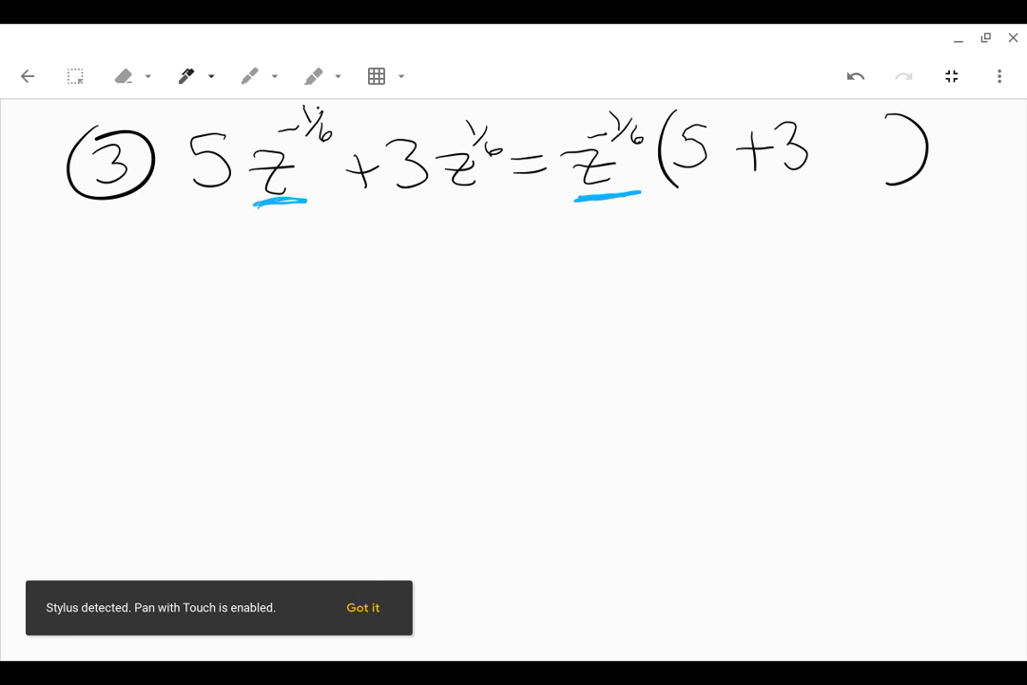
Step: Underline in yellow the z of the 3z^(1/6) term in the original expression
left_click(186, 76)
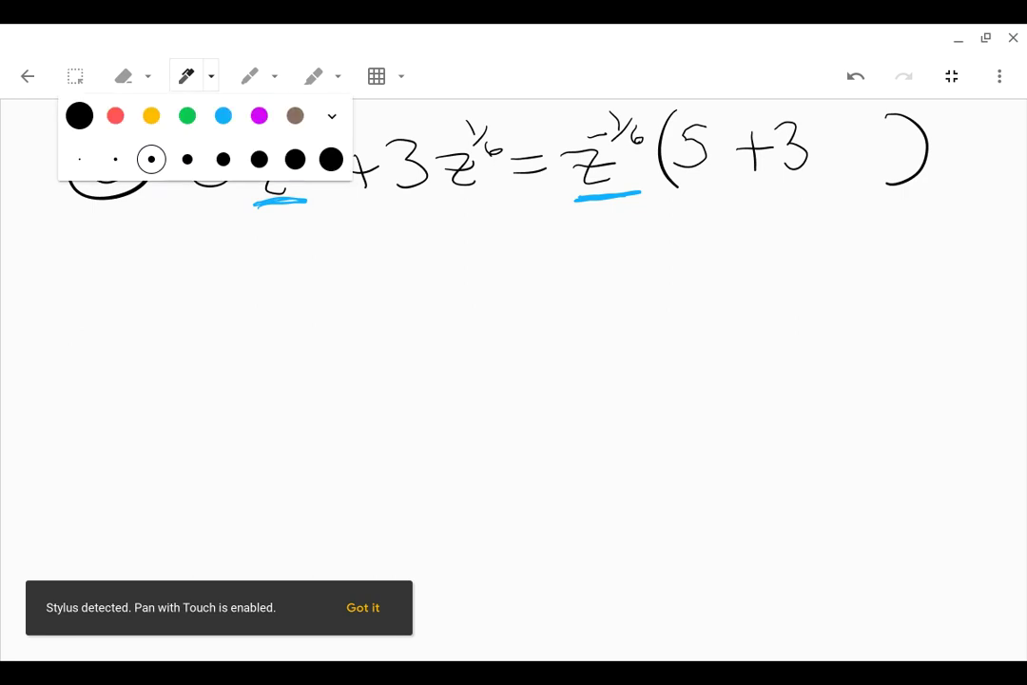
left_click(151, 115)
left_click_drag(443, 199, 485, 196)
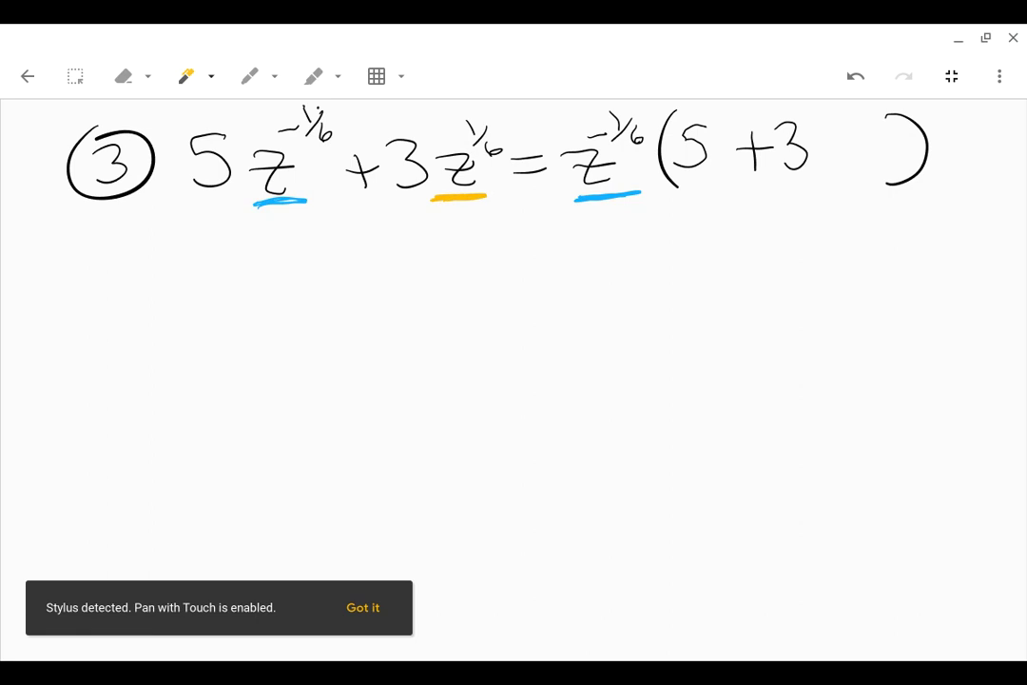
Step: Write a yellow z after the 3, with an arrow to its exponent from the subtraction "1/6 − (−1/6)" below
left_click_drag(816, 148, 853, 169)
mouse_move(814, 215)
left_mouse_down()
mouse_move(864, 174)
mouse_move(872, 143)
mouse_move(875, 152)
left_mouse_up()
left_click_drag(773, 212, 773, 239)
mouse_move(746, 246)
left_mouse_down()
mouse_move(799, 244)
mouse_move(768, 291)
mouse_move(766, 277)
mouse_move(835, 246)
mouse_move(861, 285)
mouse_move(874, 248)
mouse_move(918, 249)
left_mouse_up()
left_click_drag(903, 261, 902, 276)
left_click_drag(911, 215, 912, 292)
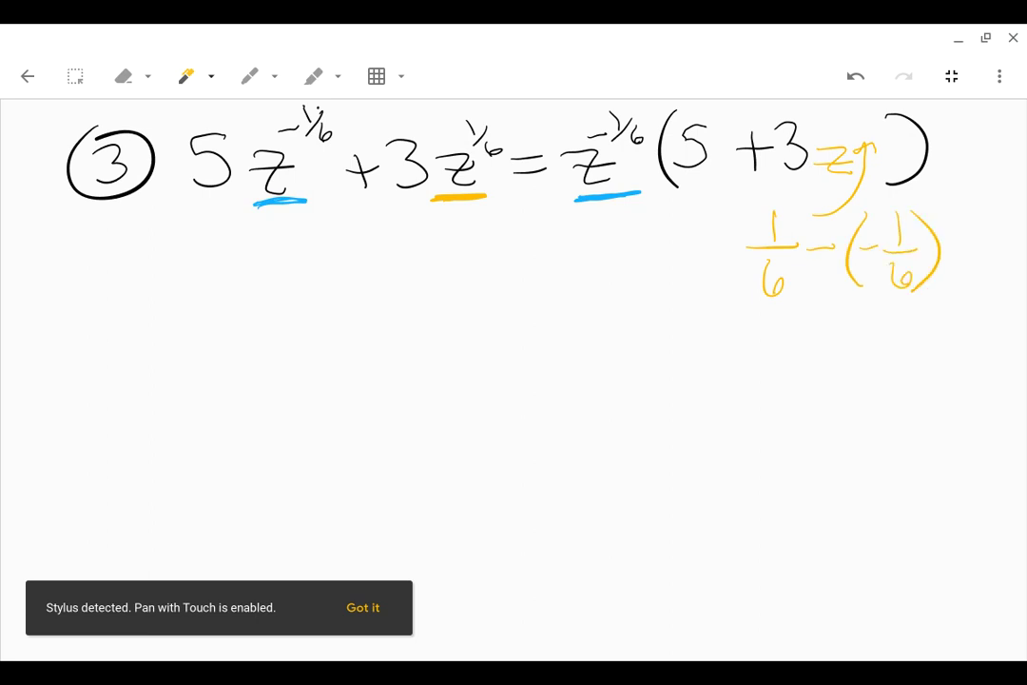
Step: Write "= 1/6 + 1/6" in yellow beneath the exponent subtraction
left_click_drag(762, 328, 800, 327)
left_click_drag(761, 343, 806, 343)
mouse_move(828, 304)
left_mouse_down()
mouse_move(830, 338)
mouse_move(851, 342)
left_mouse_up()
mouse_move(833, 352)
left_mouse_down()
mouse_move(827, 367)
mouse_move(837, 370)
left_mouse_up()
left_click_drag(868, 332, 870, 359)
left_click_drag(860, 348, 925, 348)
left_click_drag(910, 354, 920, 367)
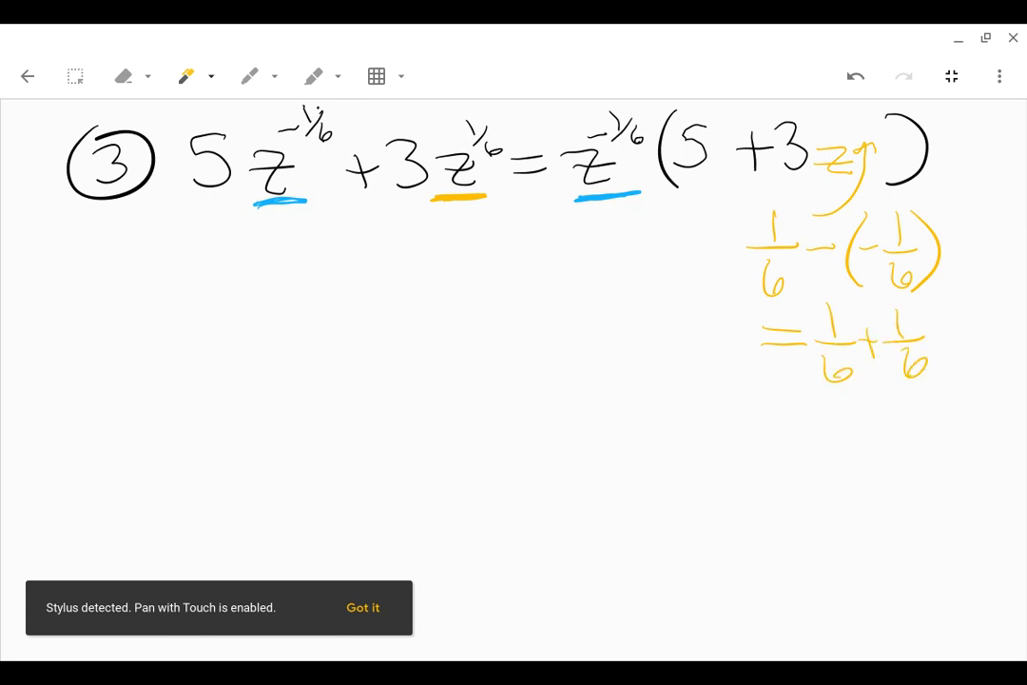
Step: Write "= 2/6 = 1/3" in yellow under the sum and add 1/3 as the exponent of the yellow z
left_click_drag(763, 410, 799, 410)
mouse_move(765, 419)
left_mouse_down()
mouse_move(807, 420)
mouse_move(842, 403)
mouse_move(853, 430)
left_mouse_up()
mouse_move(818, 436)
left_mouse_down()
mouse_move(864, 436)
mouse_move(849, 421)
mouse_move(859, 448)
mouse_move(838, 474)
left_mouse_up()
mouse_move(873, 432)
left_mouse_down()
mouse_move(898, 428)
mouse_move(899, 438)
left_mouse_up()
left_click_drag(919, 388, 922, 430)
mouse_move(903, 439)
left_mouse_down()
mouse_move(941, 435)
mouse_move(915, 487)
left_mouse_up()
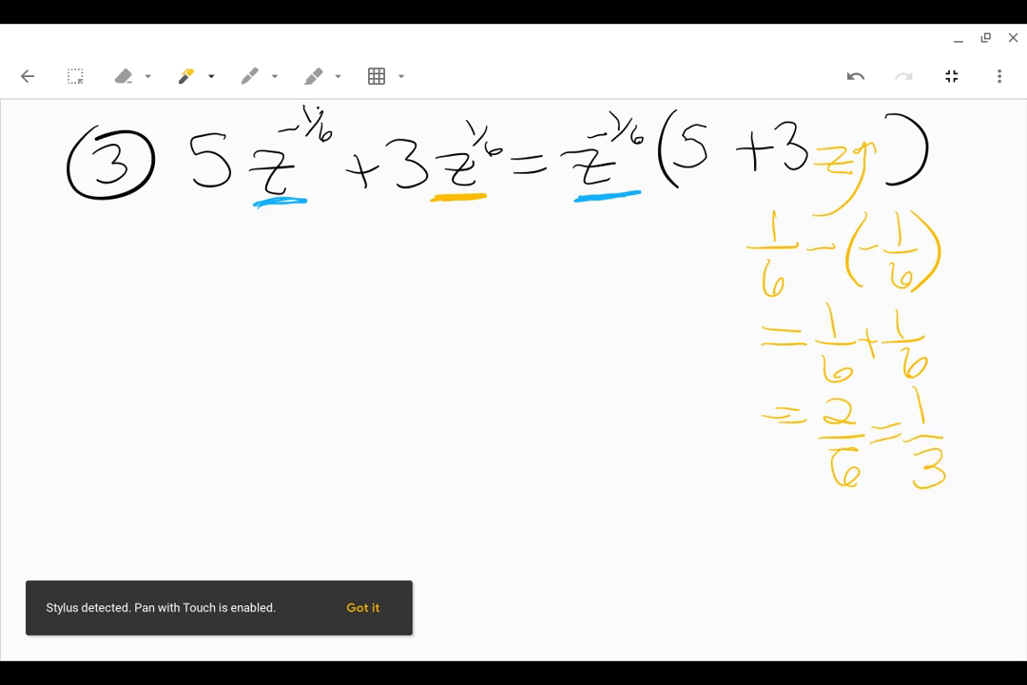
mouse_move(843, 111)
left_mouse_down()
mouse_move(848, 135)
mouse_move(868, 133)
mouse_move(878, 150)
left_mouse_up()
Step: Write in black an equals sign and a fraction bar with numerator 5+3z^(1/3), and circle the factored-out z^(−1/6)
left_click(185, 76)
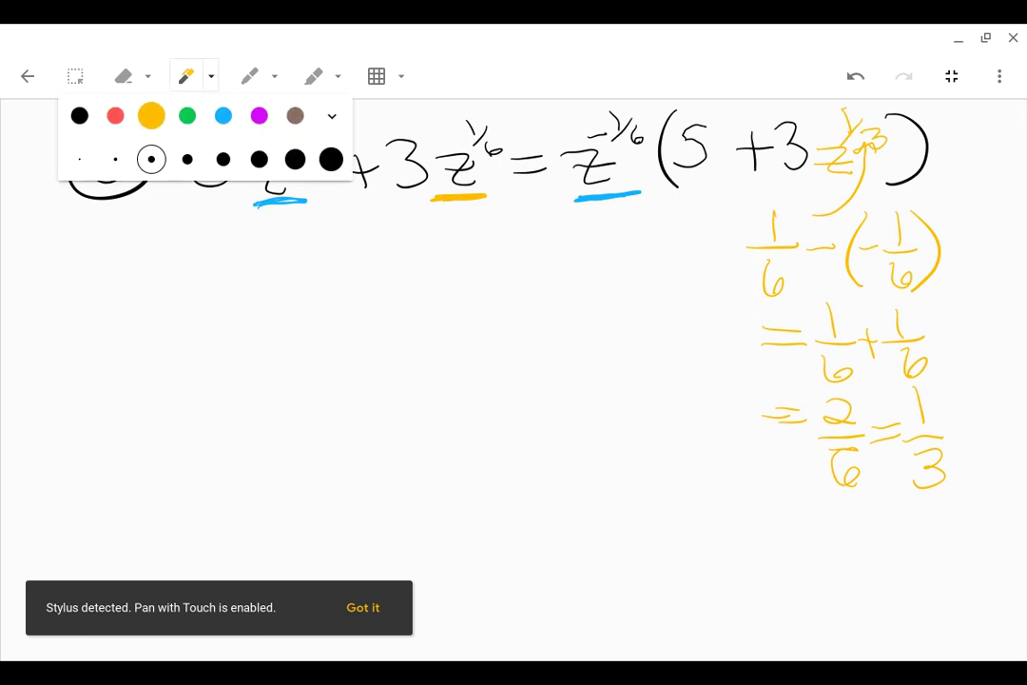
left_click(80, 114)
left_click(318, 241)
mouse_move(367, 258)
left_mouse_down()
mouse_move(422, 279)
mouse_move(419, 257)
mouse_move(613, 268)
left_mouse_up()
left_click_drag(445, 219, 440, 251)
mouse_move(487, 224)
left_mouse_down()
mouse_move(486, 255)
mouse_move(504, 237)
mouse_move(499, 253)
mouse_move(569, 254)
mouse_move(581, 229)
mouse_move(593, 240)
left_mouse_up()
mouse_move(616, 103)
left_mouse_down()
mouse_move(576, 188)
mouse_move(609, 101)
left_mouse_up()
Step: Write z^(1/6) as the denominator and draw a box around the finished fraction
left_click_drag(508, 288, 544, 323)
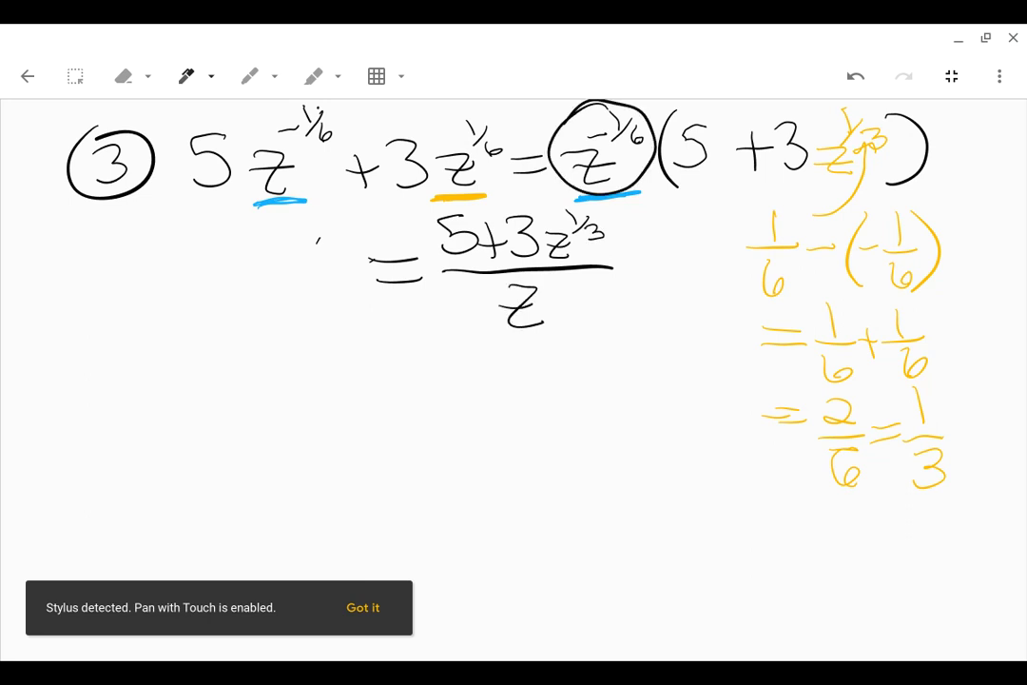
left_click_drag(558, 281, 561, 297)
left_click_drag(575, 283, 569, 296)
mouse_move(409, 202)
left_mouse_down()
mouse_move(421, 240)
mouse_move(663, 221)
mouse_move(425, 200)
left_mouse_up()
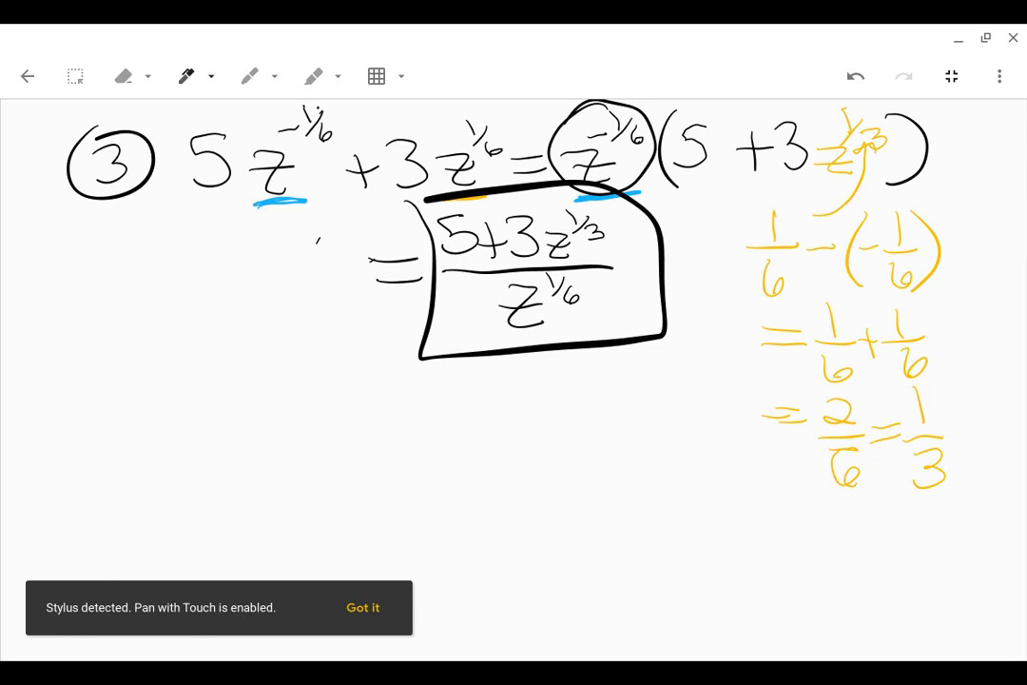
Step: Clear the whole page and write a circled 4 followed by the heading "Ch. R HW #18" in black
left_click(124, 76)
left_click(123, 76)
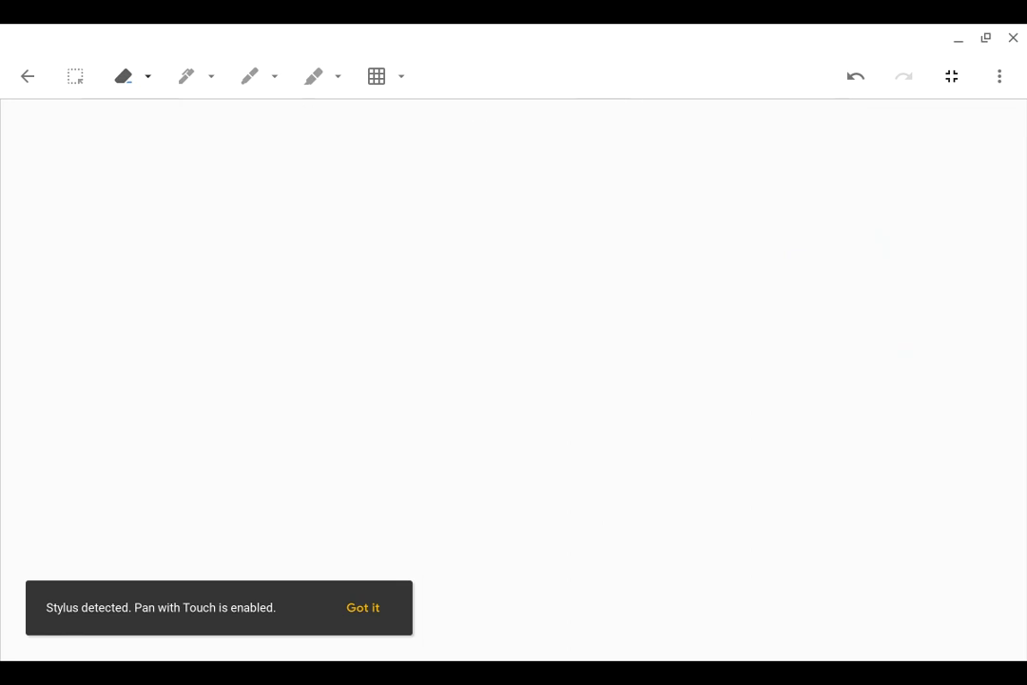
left_click(186, 76)
mouse_move(100, 139)
left_mouse_down()
mouse_move(127, 161)
mouse_move(121, 188)
mouse_move(121, 120)
left_mouse_up()
mouse_move(196, 133)
left_mouse_down()
mouse_move(214, 174)
mouse_move(250, 171)
left_mouse_up()
mouse_move(274, 116)
left_mouse_down()
mouse_move(276, 157)
mouse_move(335, 160)
left_mouse_up()
mouse_move(340, 116)
left_mouse_down()
mouse_move(342, 160)
mouse_move(354, 162)
mouse_move(359, 135)
mouse_move(406, 112)
left_mouse_up()
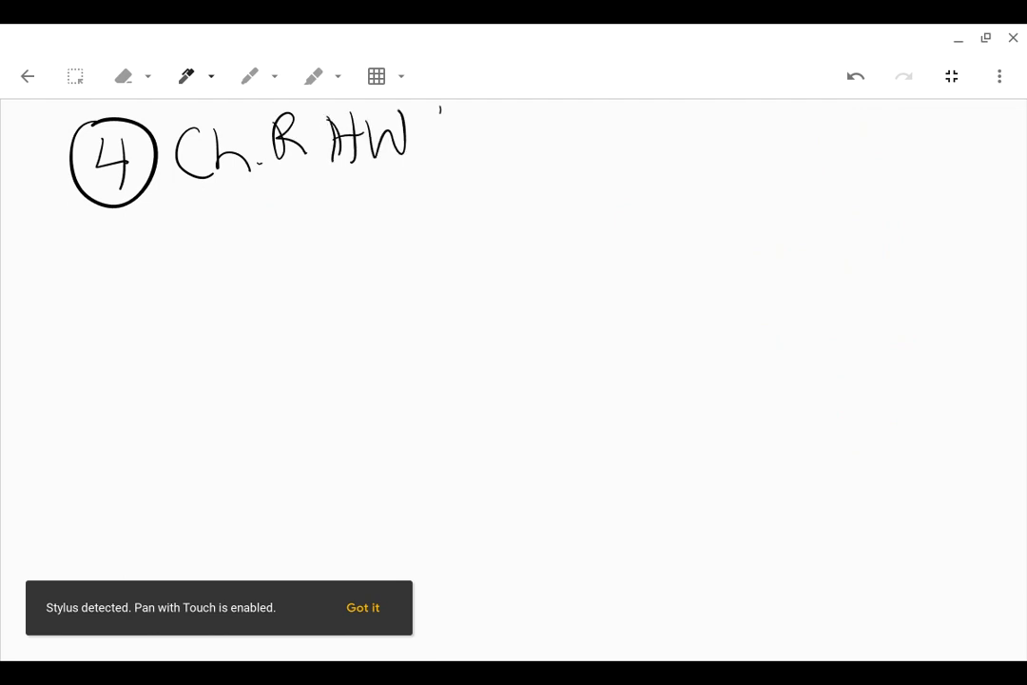
mouse_move(447, 105)
left_mouse_down()
mouse_move(445, 131)
mouse_move(464, 120)
left_mouse_up()
left_click_drag(482, 106, 495, 146)
mouse_move(527, 105)
left_mouse_down()
mouse_move(542, 140)
mouse_move(528, 103)
left_mouse_up()
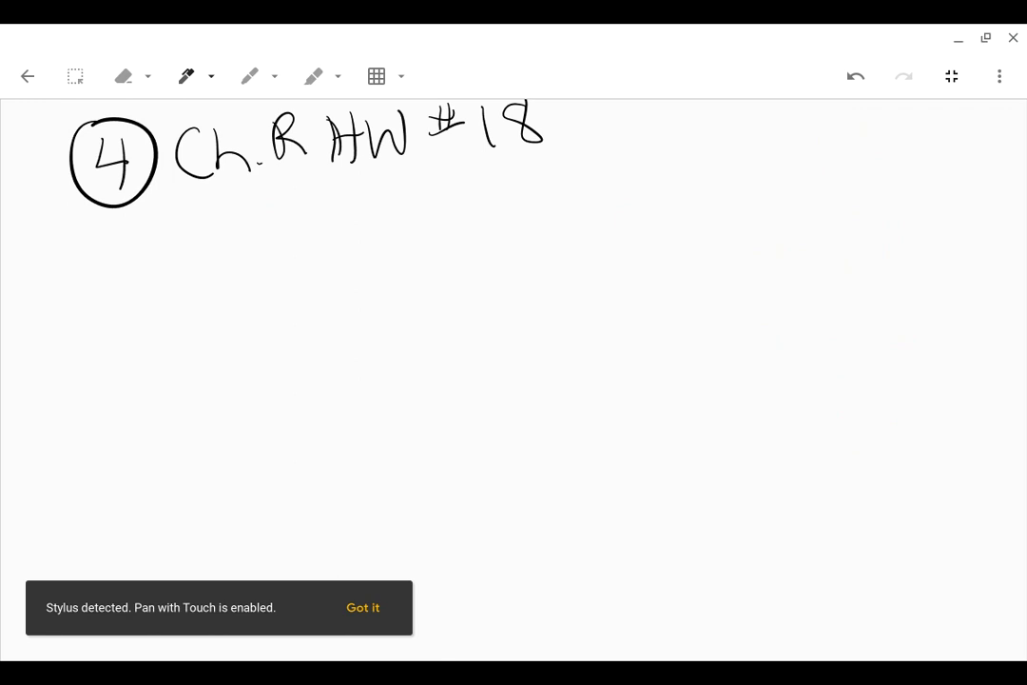
Step: Write the first term (x+4)^(3/2) under the heading
left_click_drag(187, 204, 193, 263)
left_click_drag(200, 228, 229, 253)
left_click_drag(230, 228, 203, 255)
left_click_drag(249, 223, 250, 249)
left_click_drag(235, 238, 259, 236)
mouse_move(282, 196)
left_mouse_down()
mouse_move(286, 249)
mouse_move(318, 253)
left_mouse_up()
mouse_move(301, 179)
left_mouse_down()
mouse_move(324, 181)
mouse_move(304, 193)
mouse_move(340, 194)
mouse_move(360, 213)
left_mouse_up()
left_click(330, 188)
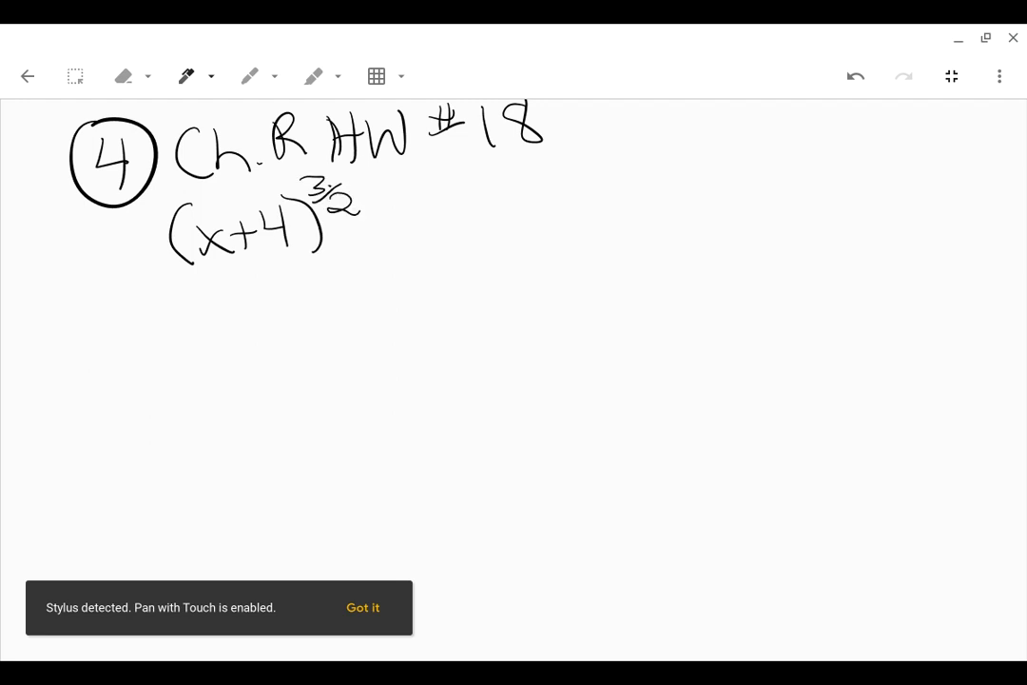
Step: Write "+ x·3/2 (x+4)^(1/2)" after the first term
left_click_drag(383, 206, 385, 242)
mouse_move(367, 229)
left_mouse_down()
mouse_move(402, 221)
mouse_move(427, 232)
left_mouse_up()
left_click_drag(456, 203, 454, 228)
mouse_move(469, 185)
left_mouse_down()
mouse_move(502, 243)
mouse_move(505, 212)
left_mouse_up()
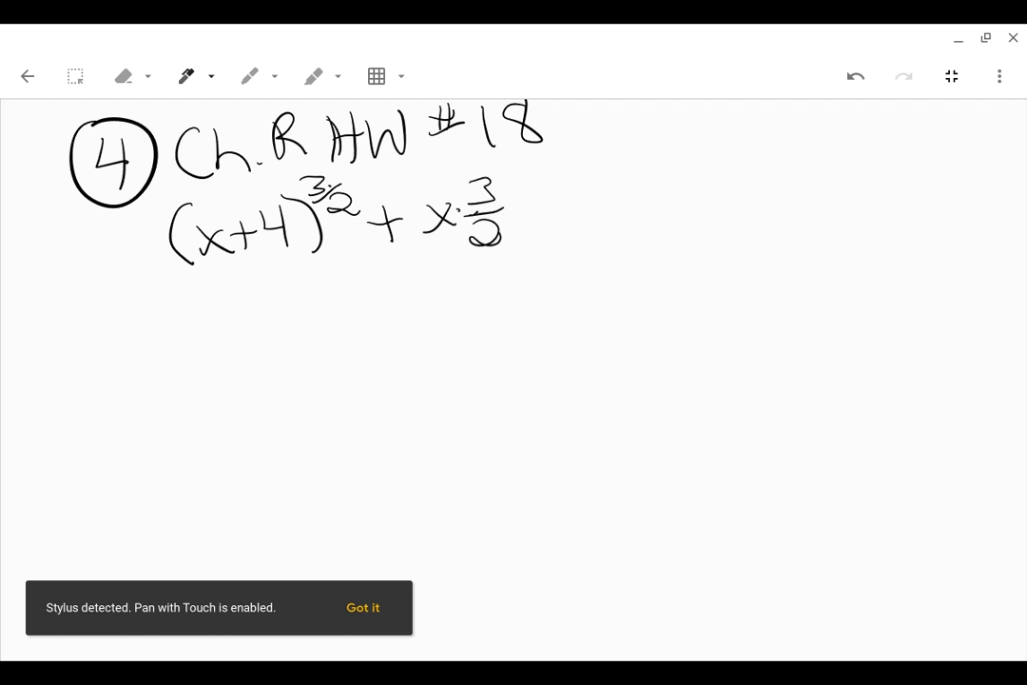
mouse_move(534, 171)
left_mouse_down()
mouse_move(528, 228)
mouse_move(560, 221)
mouse_move(540, 225)
left_mouse_up()
mouse_move(581, 194)
left_mouse_down()
mouse_move(581, 220)
mouse_move(594, 202)
mouse_move(622, 201)
left_mouse_up()
mouse_move(618, 182)
left_mouse_down()
mouse_move(620, 215)
mouse_move(631, 219)
left_mouse_up()
mouse_move(643, 157)
left_mouse_down()
mouse_move(644, 172)
mouse_move(656, 160)
mouse_move(680, 180)
mouse_move(680, 240)
left_mouse_up()
Step: Write the condition "x > −4" after the expression and underline it
left_click_drag(728, 177, 766, 201)
left_click_drag(764, 173, 732, 203)
mouse_move(786, 171)
left_mouse_down()
mouse_move(786, 194)
mouse_move(861, 182)
left_mouse_up()
mouse_move(884, 157)
left_mouse_down()
mouse_move(884, 171)
mouse_move(905, 185)
mouse_move(909, 218)
left_mouse_up()
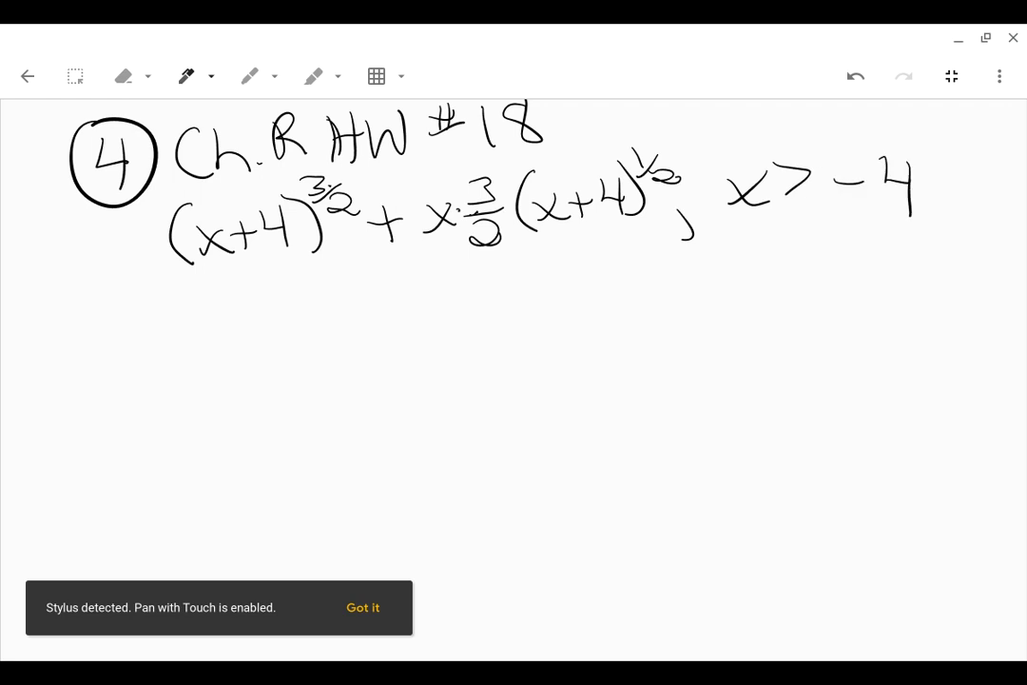
left_click_drag(737, 224, 933, 217)
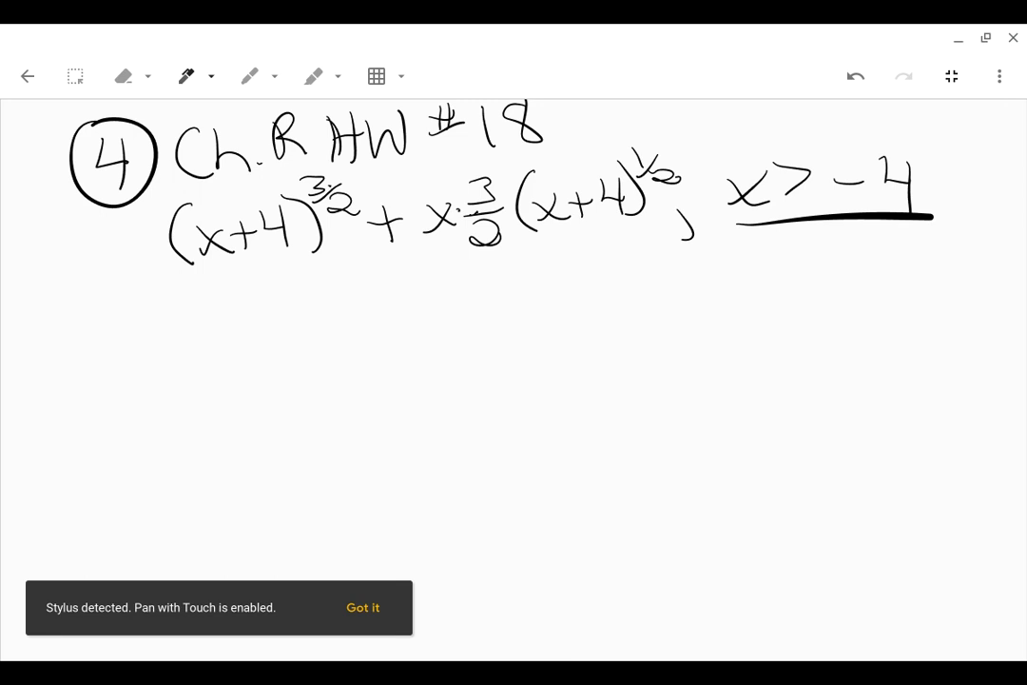
Step: Write a black equals sign on the line below and underline (x+4) in both terms in blue
left_click_drag(157, 339, 201, 336)
left_click_drag(158, 354, 208, 352)
left_click(211, 76)
left_click(222, 115)
left_click(252, 323)
left_click_drag(188, 277, 302, 265)
mouse_move(537, 238)
left_mouse_down()
mouse_move(652, 234)
mouse_move(543, 232)
left_mouse_up()
Step: Write the common factor (x+4)^(1/2) in blue after the equals sign and underline the exponents 3/2 and 1/2 above
mouse_move(246, 311)
left_mouse_down()
mouse_move(231, 344)
mouse_move(239, 376)
left_mouse_up()
left_click_drag(249, 335, 277, 360)
mouse_move(274, 334)
left_mouse_down()
mouse_move(251, 362)
mouse_move(294, 359)
mouse_move(324, 343)
mouse_move(324, 359)
left_mouse_up()
left_click_drag(332, 314, 334, 373)
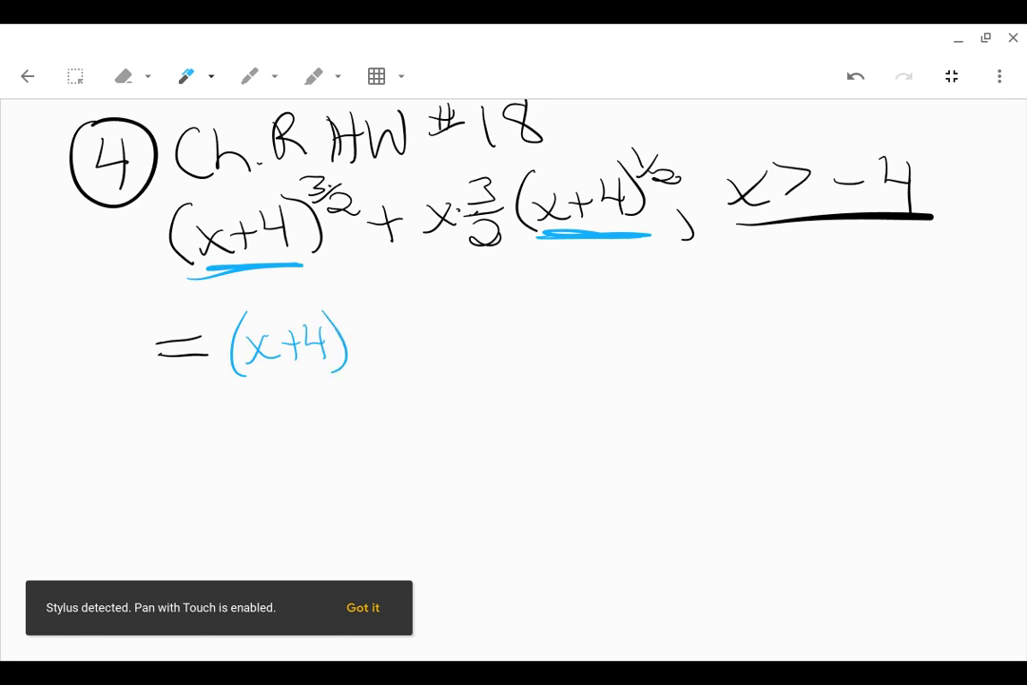
left_click_drag(323, 221, 358, 220)
left_click_drag(651, 195, 680, 194)
mouse_move(333, 285)
left_mouse_down()
mouse_move(335, 304)
mouse_move(386, 326)
left_mouse_up()
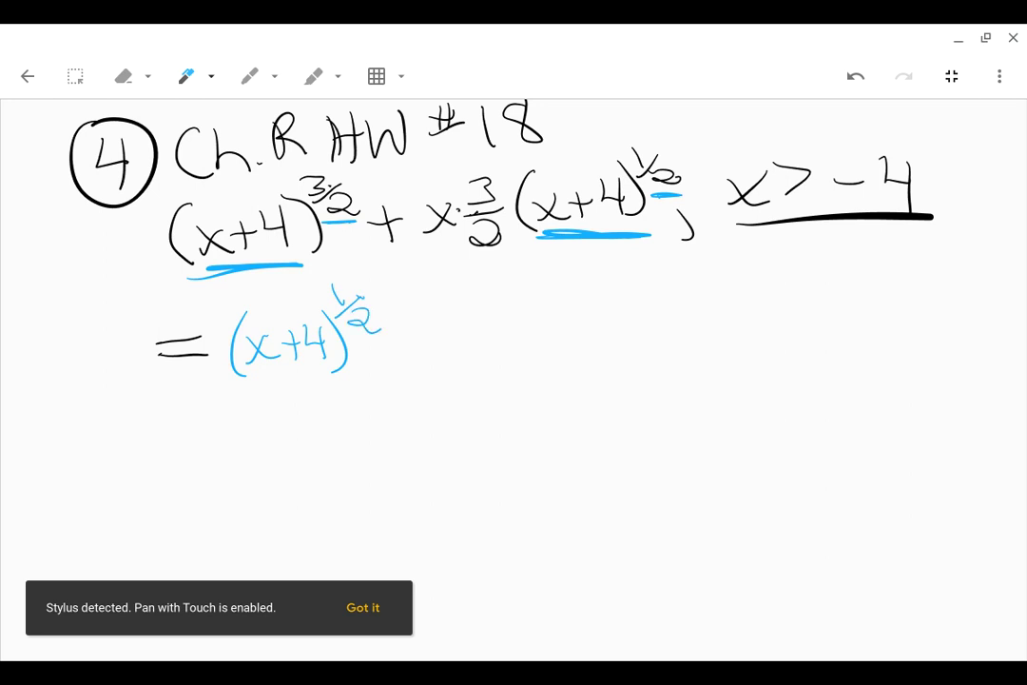
Step: Open a square bracket in black with (x+4) as its first term, and underline the first term's (x+4) above
left_click(185, 76)
left_click(79, 115)
left_click_drag(416, 275, 416, 379)
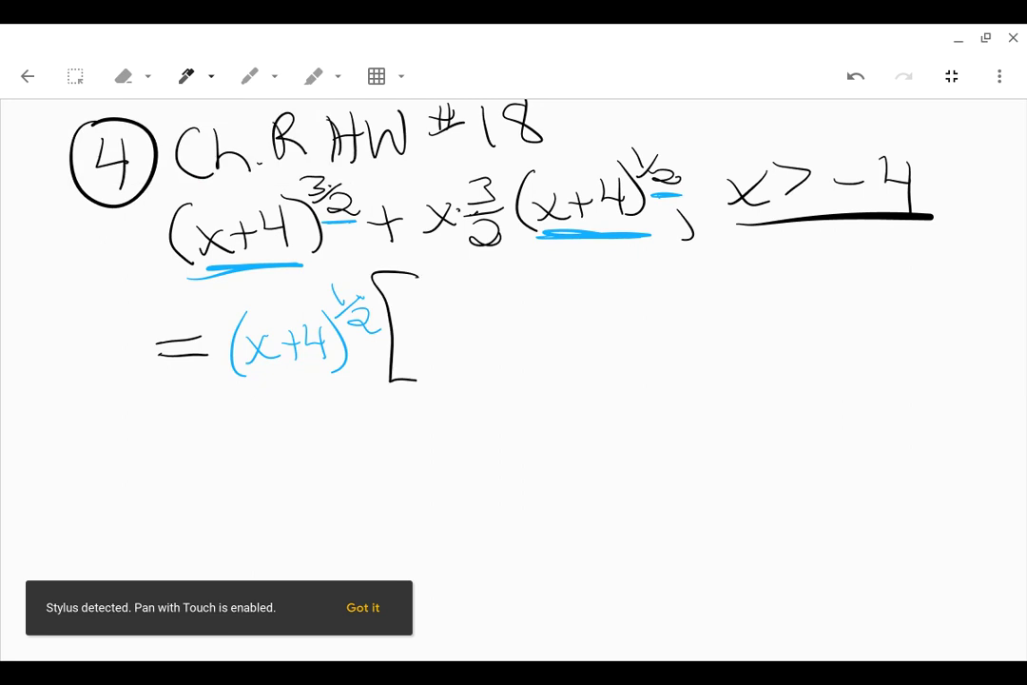
left_click_drag(177, 261, 329, 256)
left_click_drag(174, 265, 330, 258)
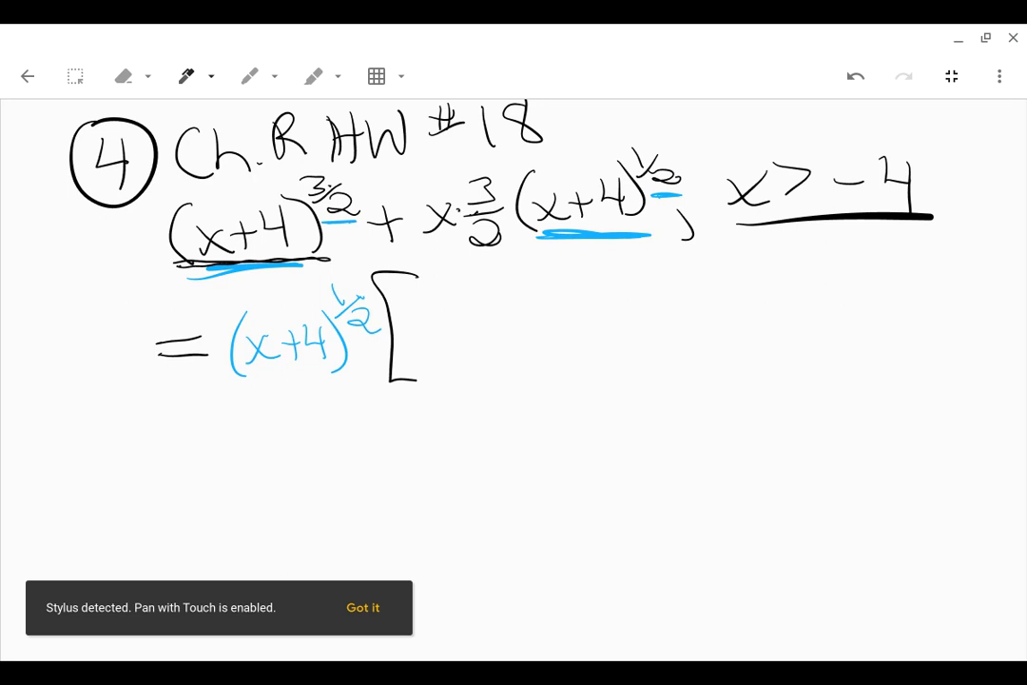
mouse_move(431, 316)
left_mouse_down()
mouse_move(421, 358)
mouse_move(451, 344)
mouse_move(437, 348)
left_mouse_up()
mouse_move(466, 321)
left_mouse_down()
mouse_move(464, 344)
mouse_move(478, 331)
left_mouse_up()
mouse_move(488, 316)
left_mouse_down()
mouse_move(487, 326)
mouse_move(503, 325)
left_mouse_up()
mouse_move(497, 314)
left_mouse_down()
mouse_move(498, 353)
mouse_move(516, 362)
left_mouse_up()
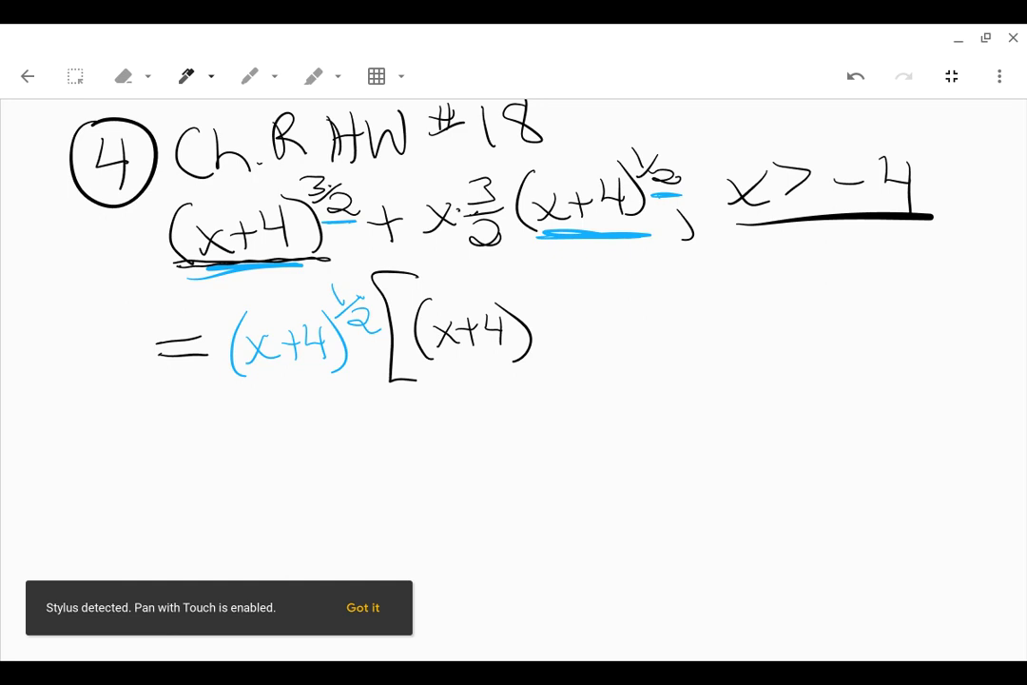
Step: Work out the bracketed (x+4)'s exponent in red with an arrow and "3/2 − 1/2 = 2/2", and write 1 as the exponent
left_click(192, 76)
left_click(115, 115)
left_click_drag(479, 405, 521, 302)
left_click_drag(509, 312, 532, 309)
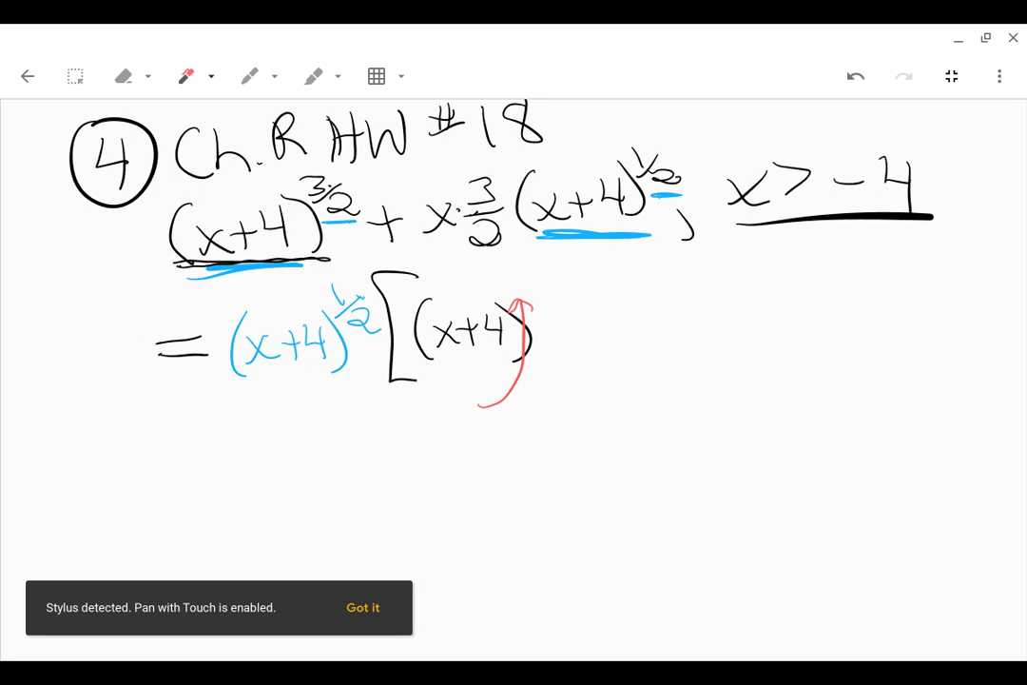
mouse_move(427, 408)
left_mouse_down()
mouse_move(443, 418)
mouse_move(428, 430)
mouse_move(457, 436)
mouse_move(462, 466)
mouse_move(491, 434)
mouse_move(527, 439)
mouse_move(527, 465)
mouse_move(537, 465)
mouse_move(549, 431)
left_mouse_up()
mouse_move(532, 440)
left_mouse_down()
mouse_move(583, 424)
mouse_move(594, 466)
left_mouse_up()
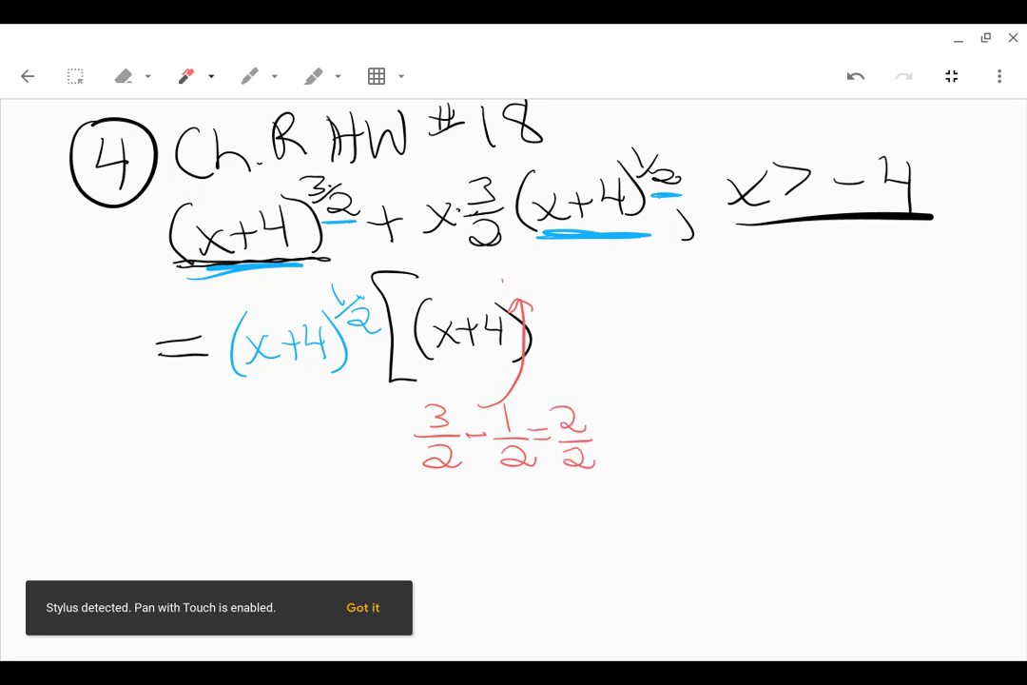
left_click_drag(503, 279, 508, 299)
Step: Write "+ 3x/2" in black after (x+4) inside the bracket
left_click(186, 76)
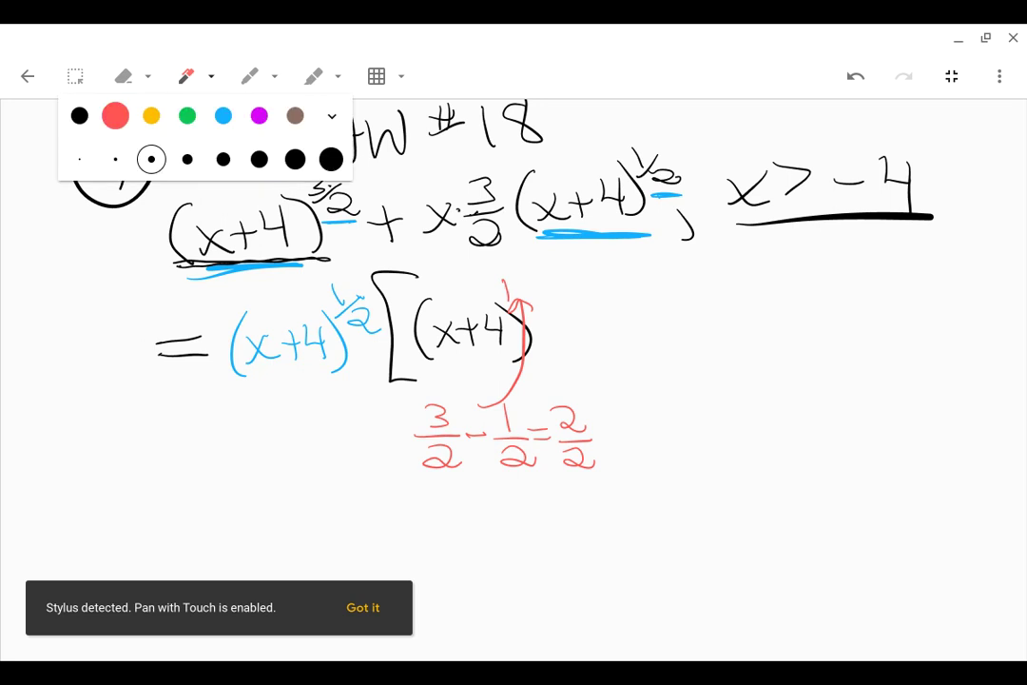
left_click(79, 115)
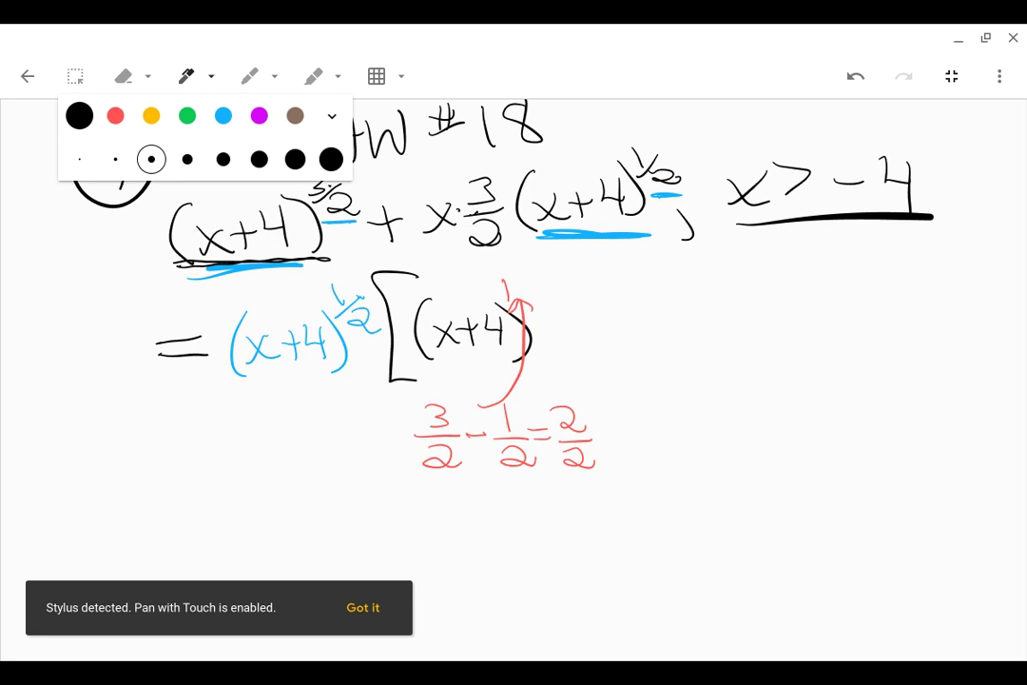
left_click(187, 76)
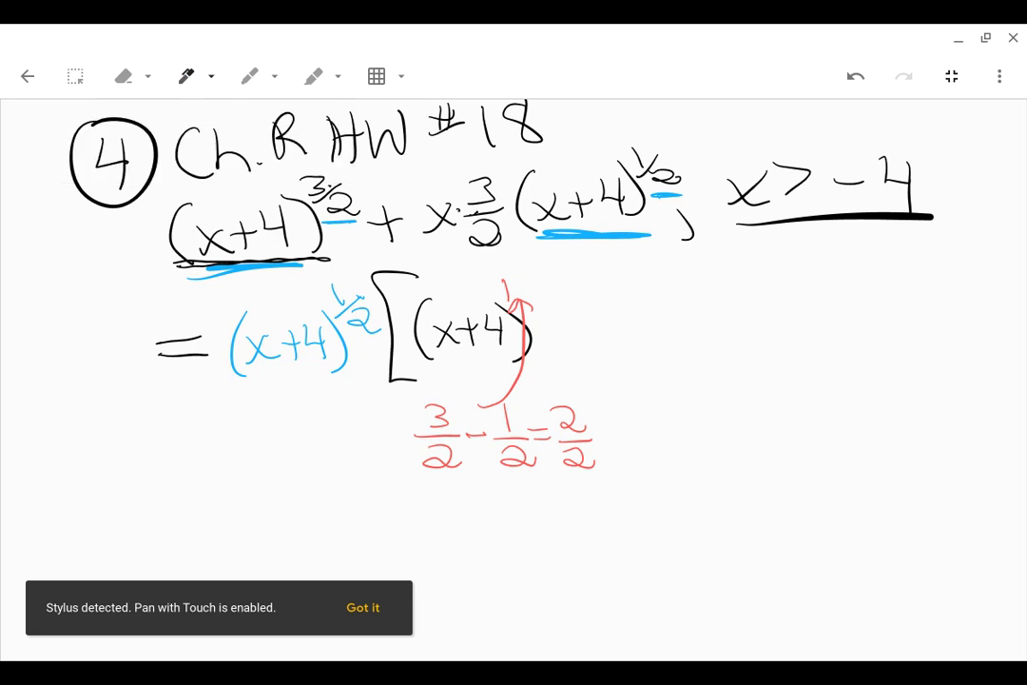
mouse_move(568, 318)
left_mouse_down()
mouse_move(567, 348)
mouse_move(582, 330)
left_mouse_up()
mouse_move(594, 300)
left_mouse_down()
mouse_move(605, 300)
mouse_move(596, 319)
left_mouse_up()
left_click_drag(620, 304, 639, 320)
mouse_move(647, 303)
left_mouse_down()
mouse_move(626, 319)
mouse_move(666, 328)
mouse_move(656, 362)
left_mouse_up()
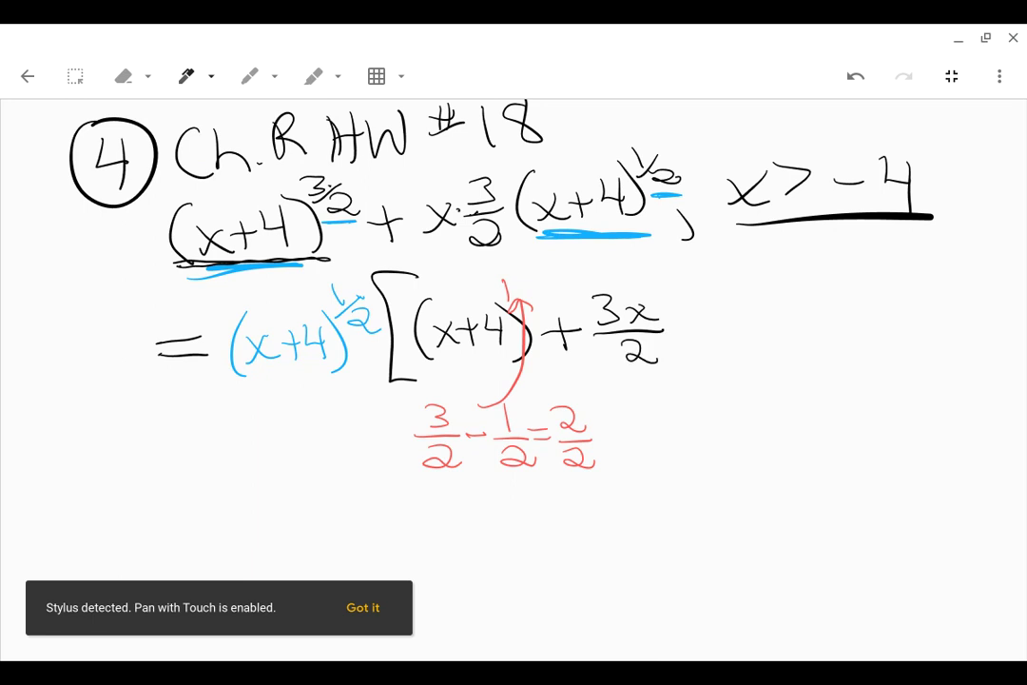
Step: Underline the second term's (x+4) and the factored (x+4) in black, and close the square bracket with a wavy line under its sum
left_click_drag(540, 240, 663, 231)
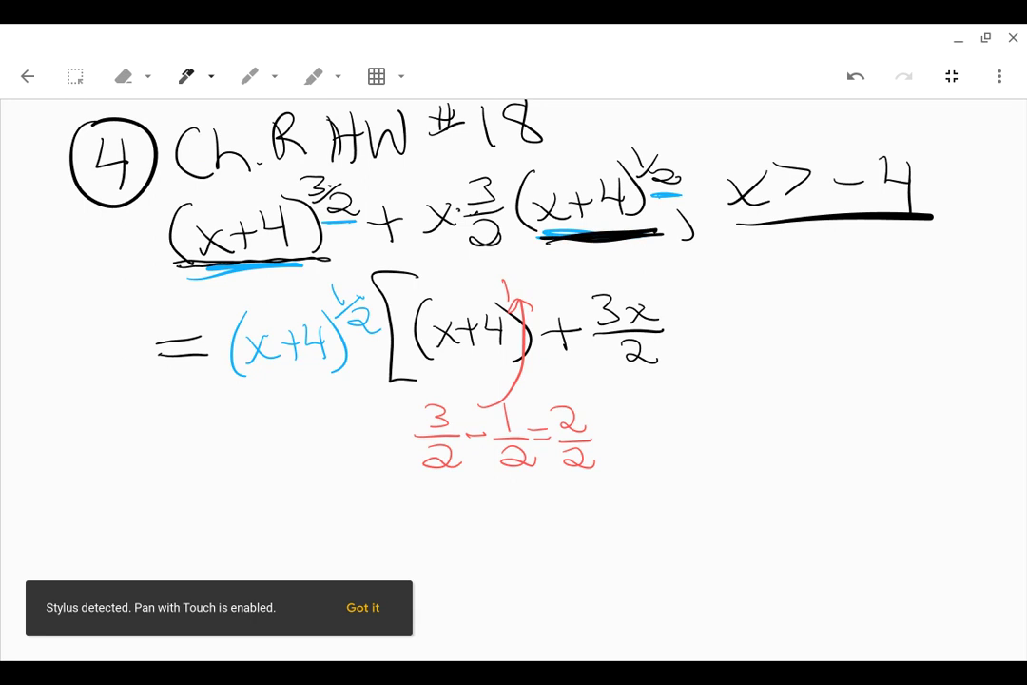
left_click_drag(243, 388, 349, 383)
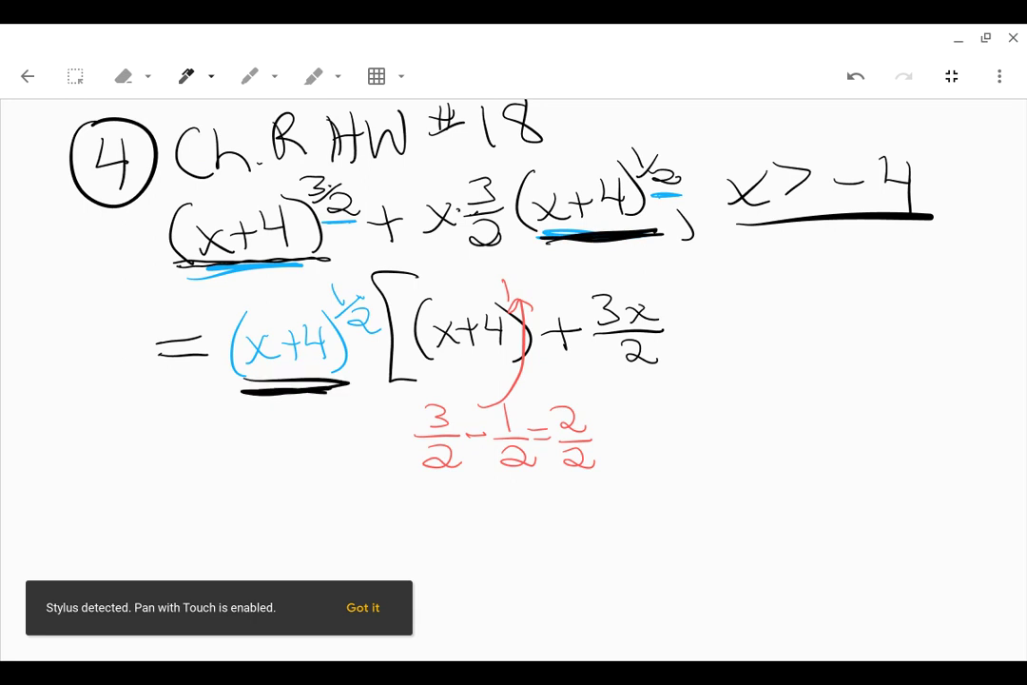
mouse_move(645, 274)
left_mouse_down()
mouse_move(686, 273)
mouse_move(651, 387)
left_mouse_up()
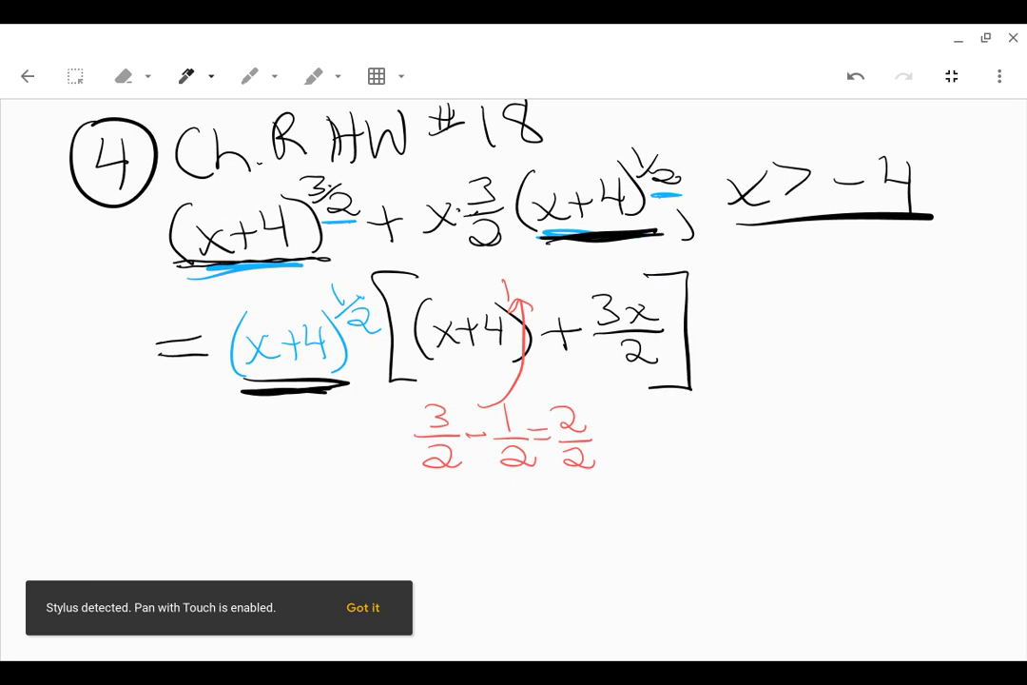
left_click_drag(455, 376, 623, 373)
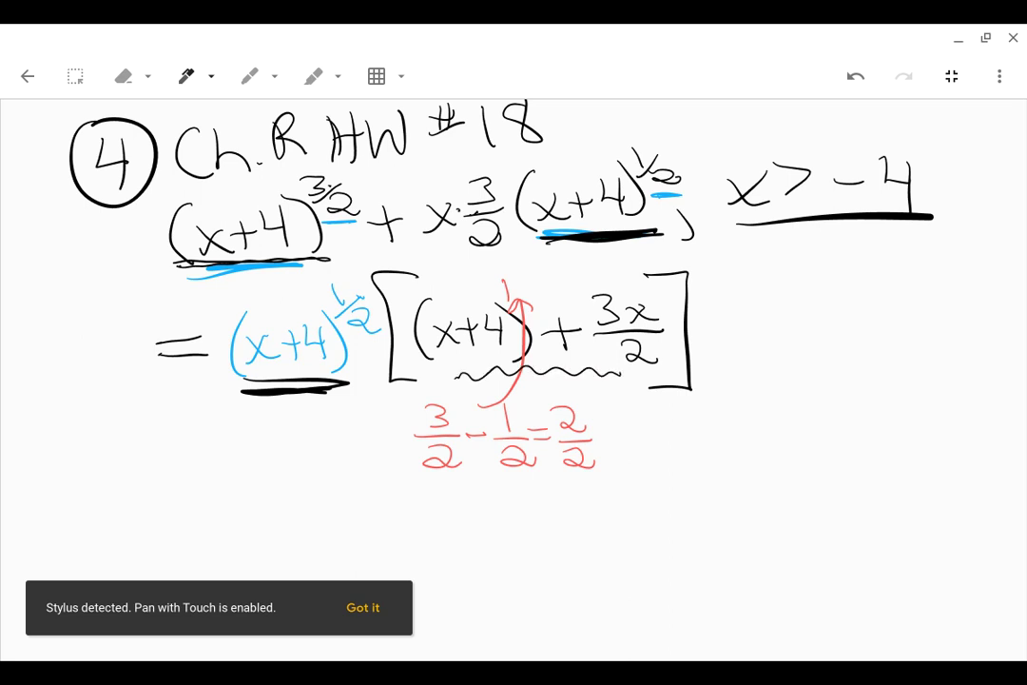
Step: Write "= (x+4)^(1/2)" in black after the closing bracket
mouse_move(696, 326)
left_mouse_down()
mouse_move(720, 323)
mouse_move(720, 332)
left_mouse_up()
mouse_move(746, 291)
left_mouse_down()
mouse_move(743, 341)
mouse_move(766, 333)
left_mouse_up()
mouse_move(767, 312)
left_mouse_down()
mouse_move(752, 333)
mouse_move(786, 319)
left_mouse_up()
mouse_move(795, 308)
left_mouse_down()
mouse_move(792, 321)
mouse_move(805, 322)
left_mouse_up()
mouse_move(803, 306)
left_mouse_down()
mouse_move(805, 330)
mouse_move(814, 332)
left_mouse_up()
mouse_move(820, 267)
left_mouse_down()
mouse_move(820, 283)
mouse_move(831, 280)
mouse_move(845, 300)
left_mouse_up()
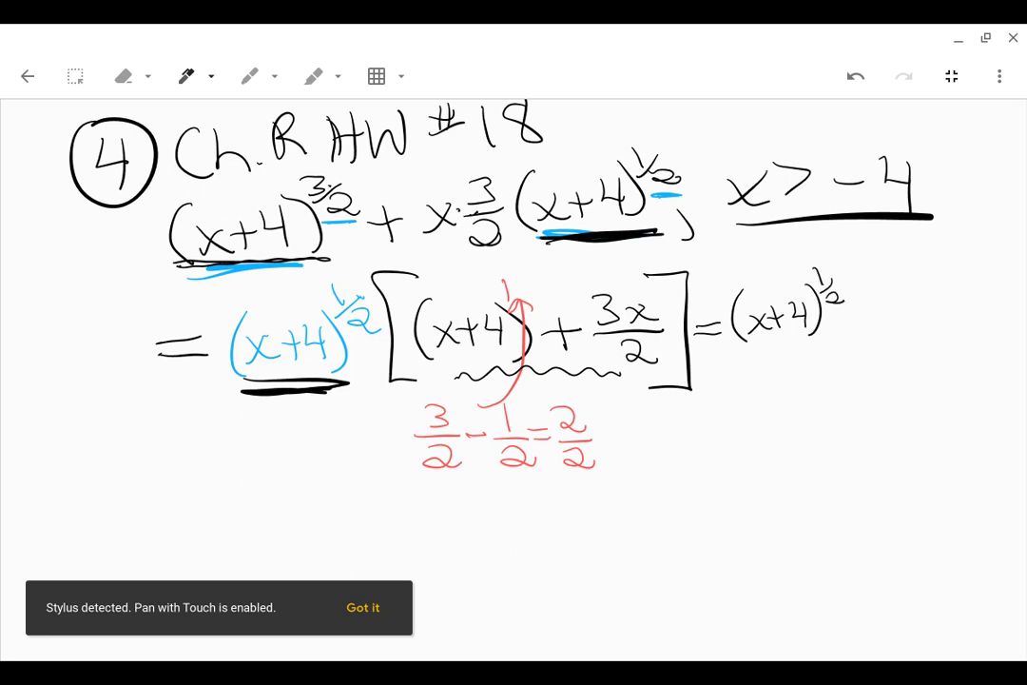
Step: Underline the denominator 2, the x and the 4 inside the bracket in black, and write 2/2 in green before (x+4)
mouse_move(620, 374)
left_mouse_down()
mouse_move(652, 372)
mouse_move(625, 374)
left_mouse_up()
mouse_move(422, 369)
left_mouse_down()
mouse_move(507, 364)
mouse_move(489, 365)
left_mouse_up()
left_click(211, 76)
left_click(211, 76)
left_click(211, 76)
left_click(187, 116)
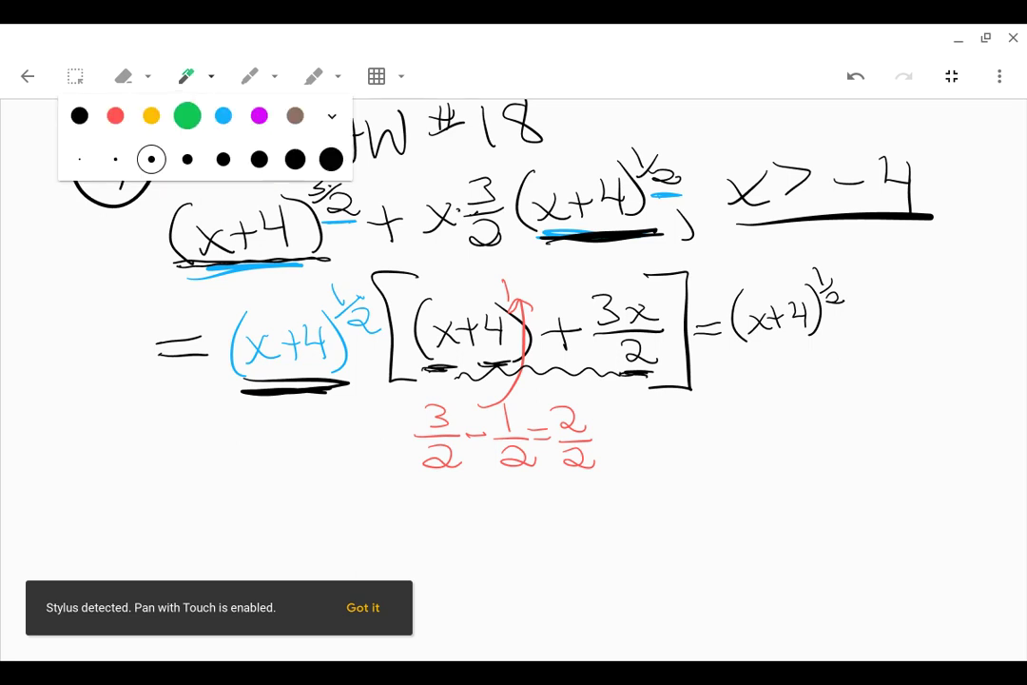
left_click(211, 76)
mouse_move(401, 316)
left_mouse_down()
mouse_move(421, 335)
mouse_move(470, 348)
mouse_move(440, 387)
mouse_move(463, 385)
left_mouse_up()
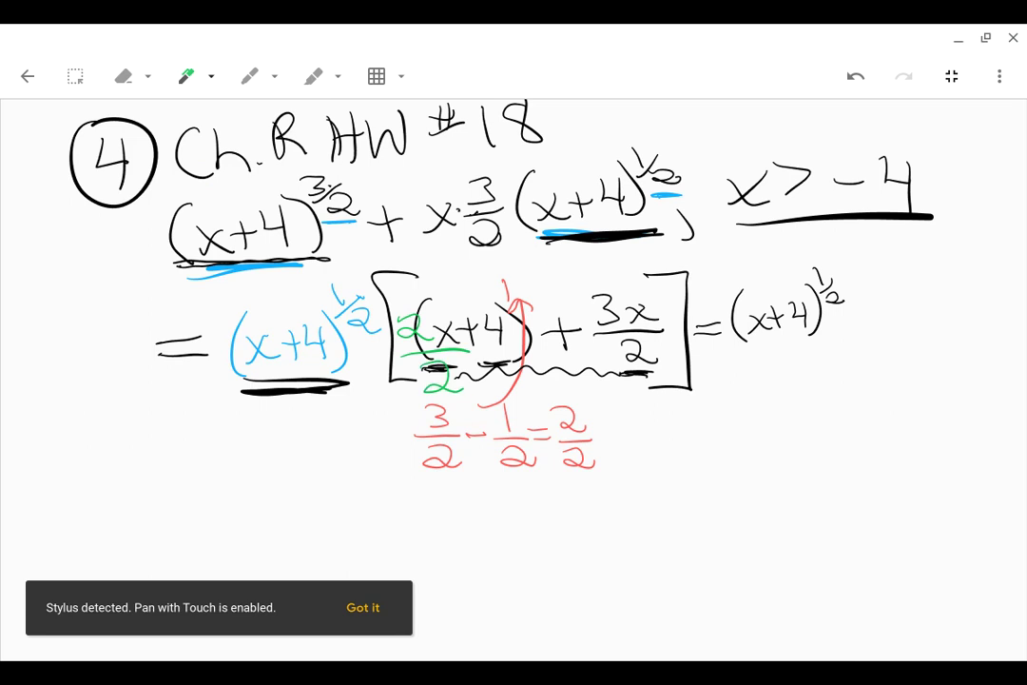
Step: Write an opening square bracket and 2x/2 in green after the last (x+4)^(1/2)
mouse_move(872, 270)
left_mouse_down()
mouse_move(844, 290)
mouse_move(866, 359)
left_mouse_up()
left_click_drag(857, 281, 899, 305)
left_click_drag(860, 325, 883, 344)
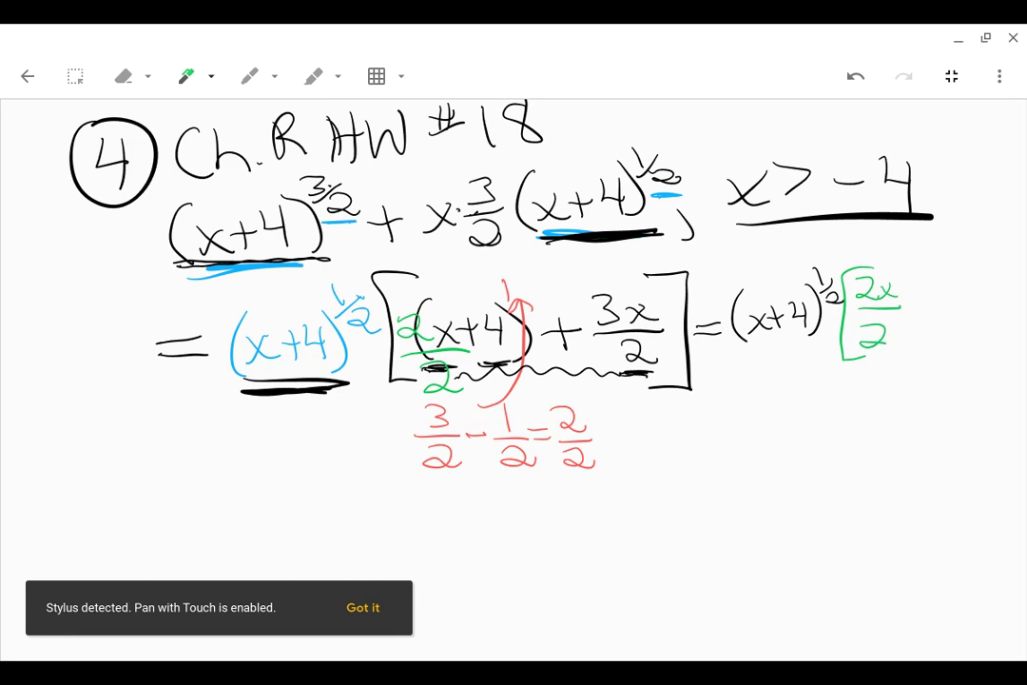
Step: In purple, write ·2/2 after the 4 inside the first bracket and add + 8/2 after 2x/2
left_click(211, 76)
left_click(258, 116)
left_click(508, 327)
mouse_move(513, 317)
left_mouse_down()
mouse_move(547, 330)
mouse_move(537, 366)
mouse_move(544, 359)
left_mouse_up()
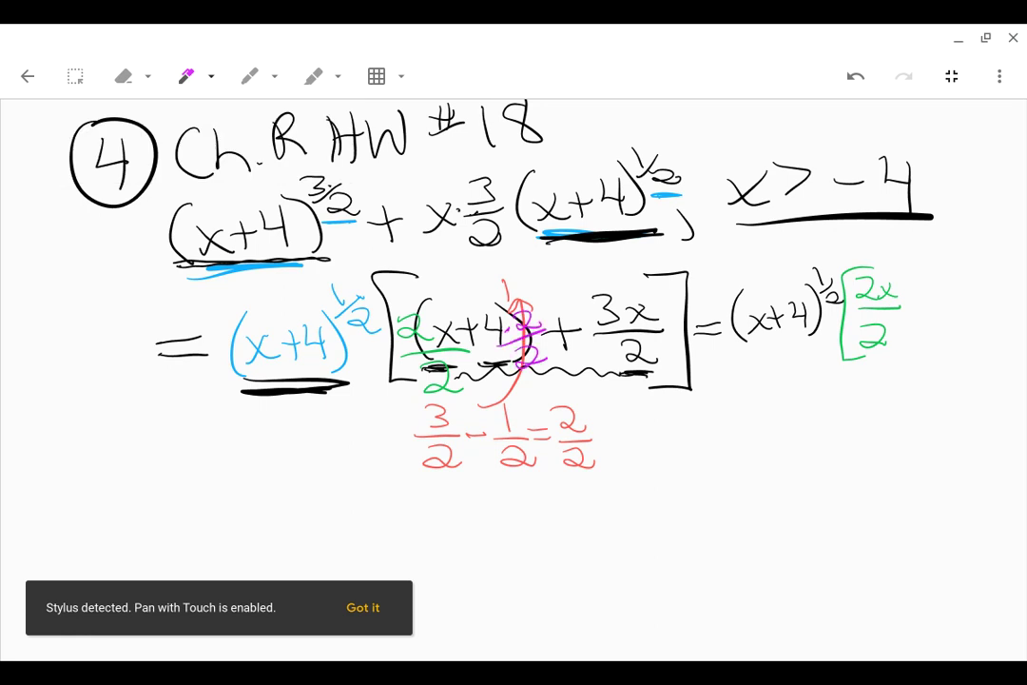
mouse_move(921, 300)
left_mouse_down()
mouse_move(923, 323)
mouse_move(948, 277)
mouse_move(961, 307)
mouse_move(931, 342)
mouse_move(956, 342)
left_mouse_up()
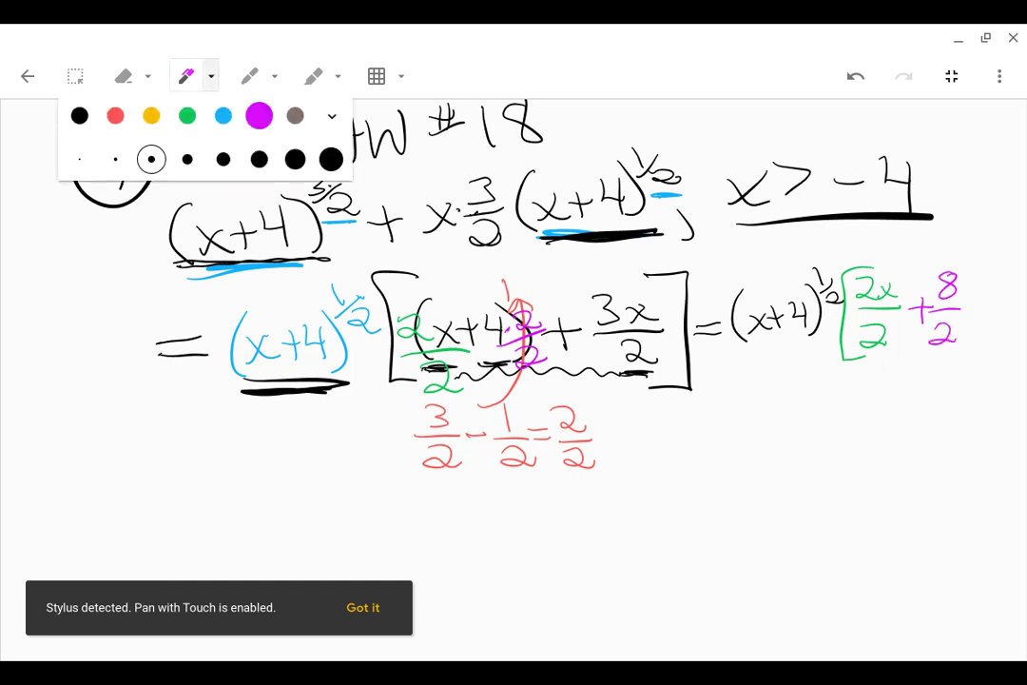
Step: Write "+ 3x/2" in black after 8/2 and close the square bracket
left_click(79, 115)
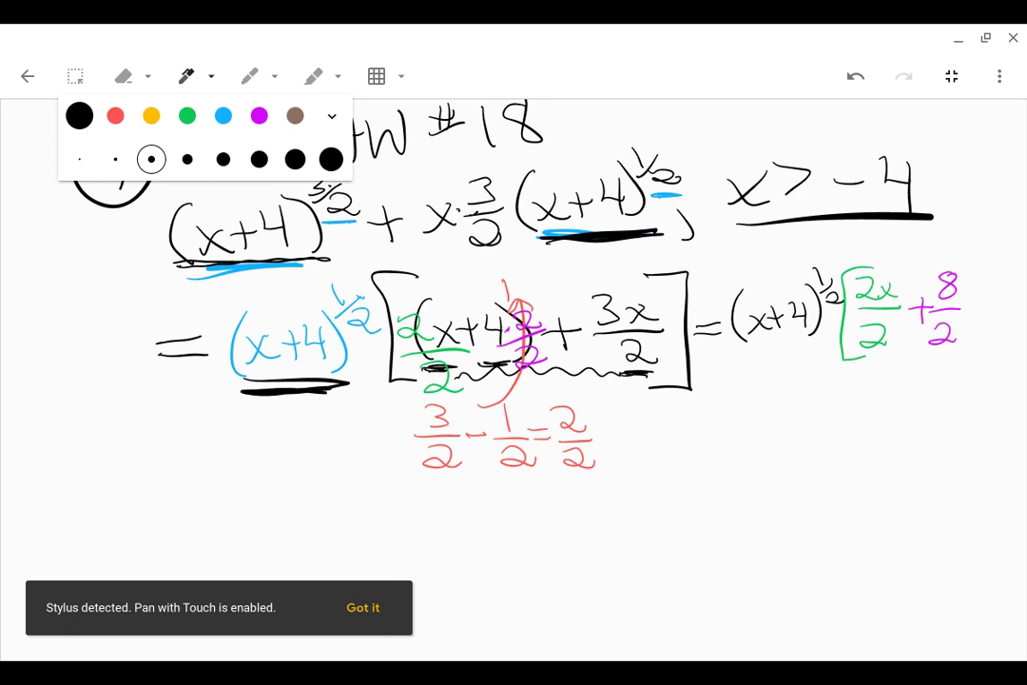
left_click(966, 311)
mouse_move(964, 311)
left_mouse_down()
mouse_move(983, 309)
mouse_move(971, 326)
left_mouse_up()
mouse_move(980, 279)
left_mouse_down()
mouse_move(995, 278)
mouse_move(982, 295)
mouse_move(1006, 299)
left_mouse_up()
mouse_move(1010, 283)
left_mouse_down()
mouse_move(996, 300)
mouse_move(1009, 305)
mouse_move(1006, 335)
left_mouse_up()
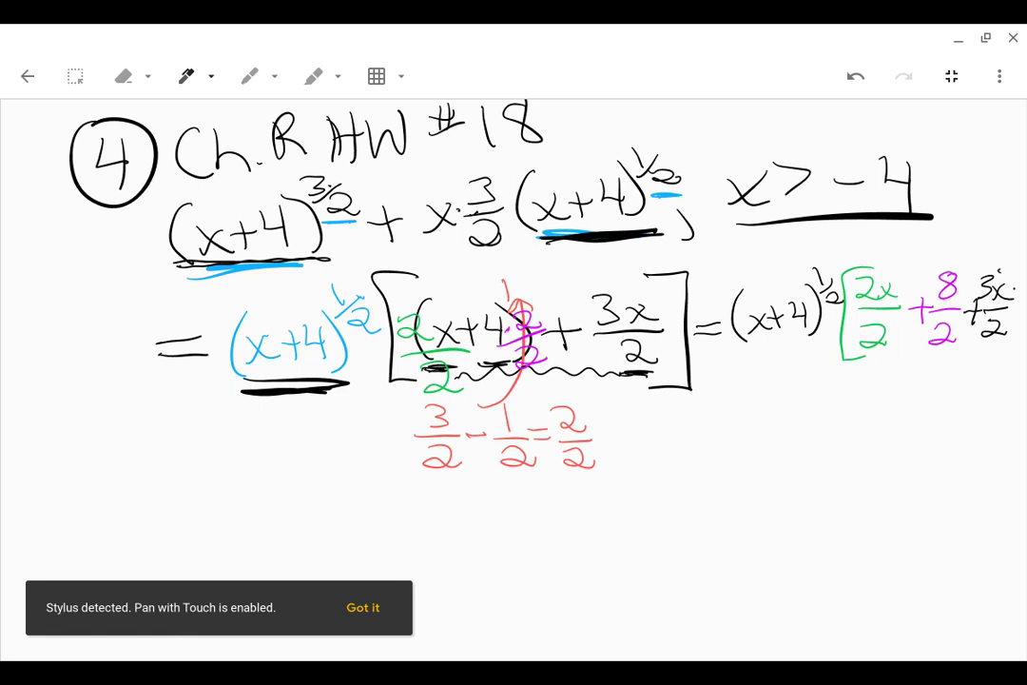
left_click_drag(1007, 286, 998, 350)
Step: Underline the bracketed sum of fractions in black, and below it start a new line with "=" and a fraction bar over 2
mouse_move(666, 433)
left_mouse_down()
mouse_move(699, 432)
mouse_move(701, 445)
left_mouse_up()
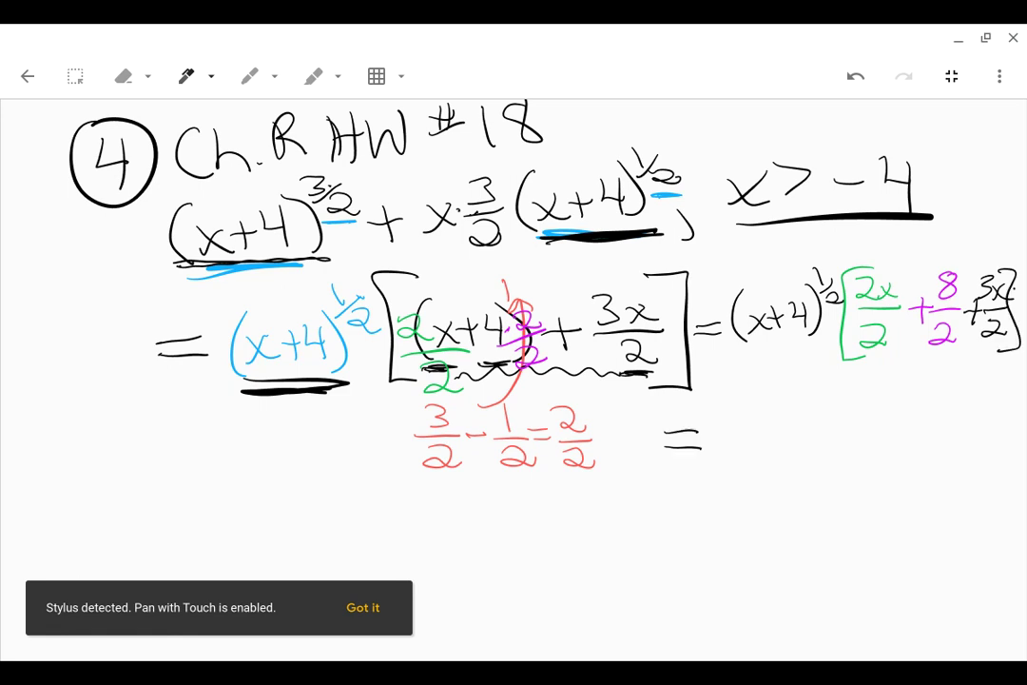
left_click_drag(849, 366, 1015, 360)
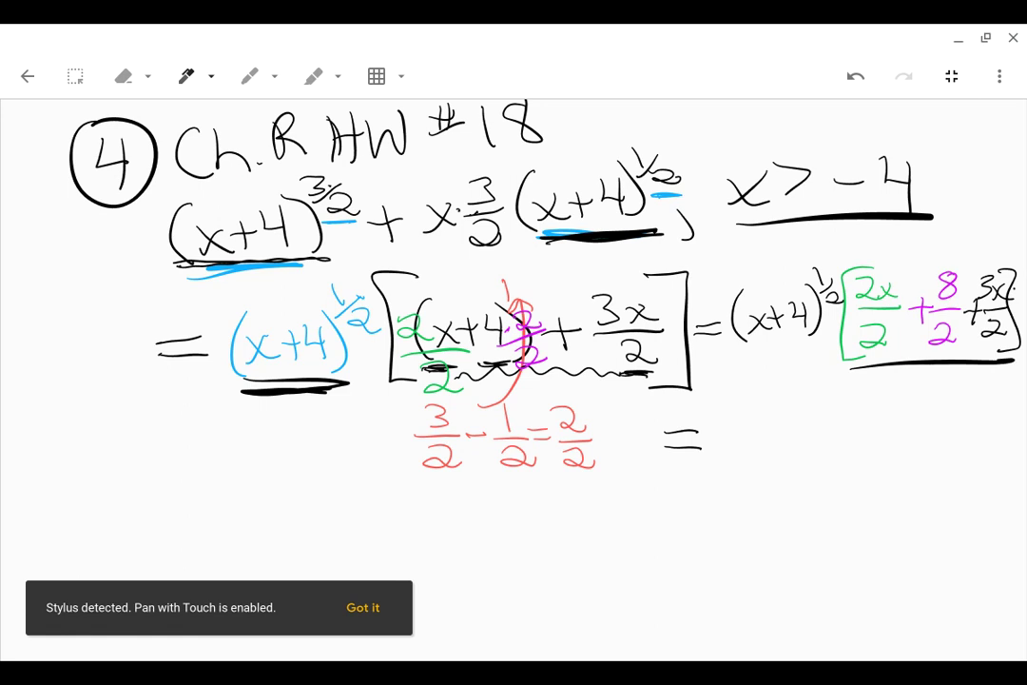
left_click_drag(771, 444, 884, 439)
left_click_drag(816, 457, 861, 475)
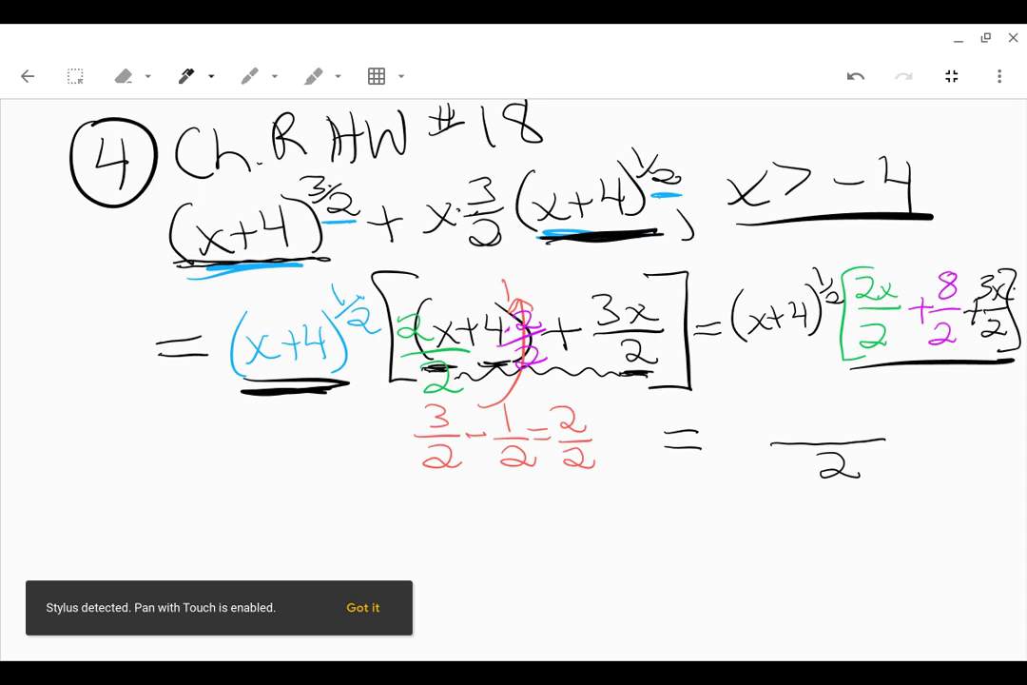
Step: Circle the numerators 2x, 8 and 3x in black, and write 5x+8 as the numerator over 2
left_click_drag(879, 259, 860, 262)
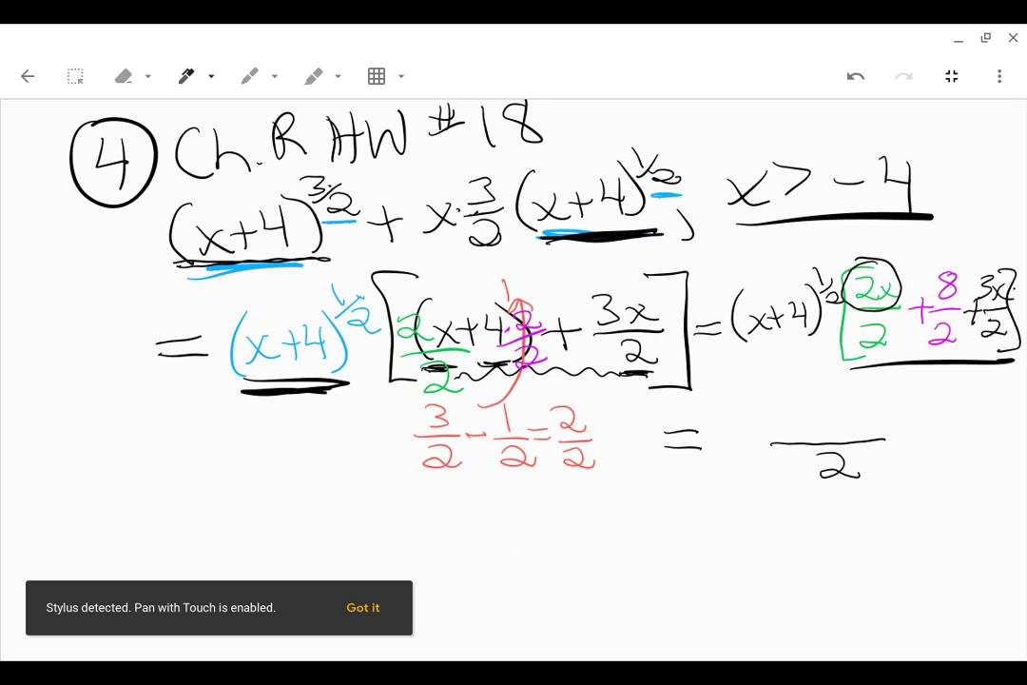
mouse_move(930, 259)
left_mouse_down()
mouse_move(926, 287)
mouse_move(935, 264)
mouse_move(969, 293)
mouse_move(1008, 305)
mouse_move(983, 266)
left_mouse_up()
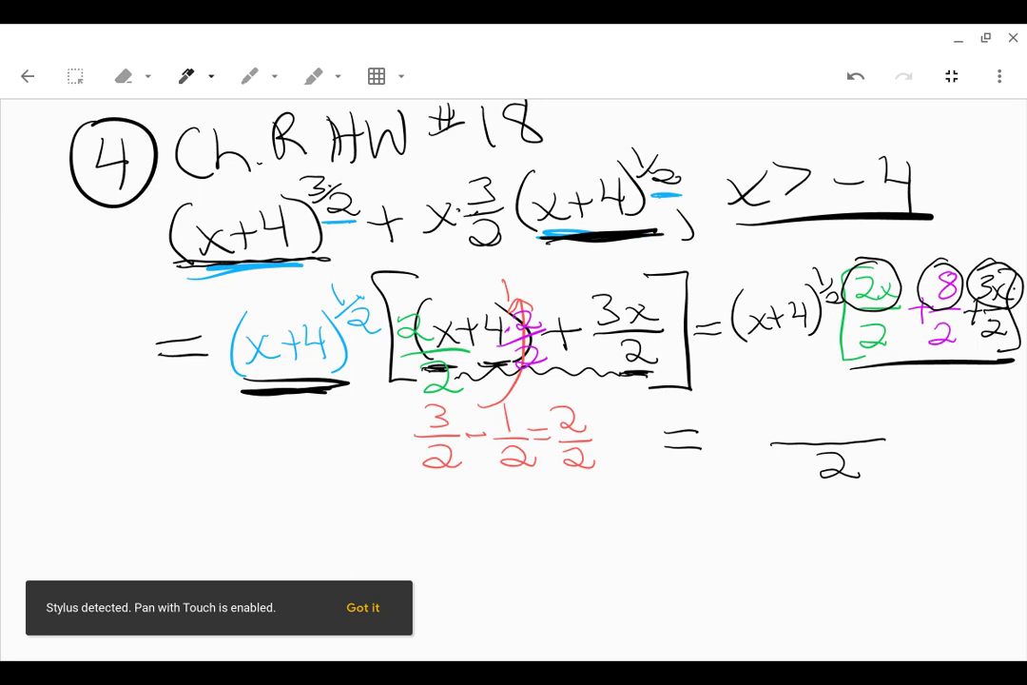
mouse_move(789, 400)
left_mouse_down()
mouse_move(767, 429)
mouse_move(851, 418)
mouse_move(865, 427)
mouse_move(877, 407)
left_mouse_up()
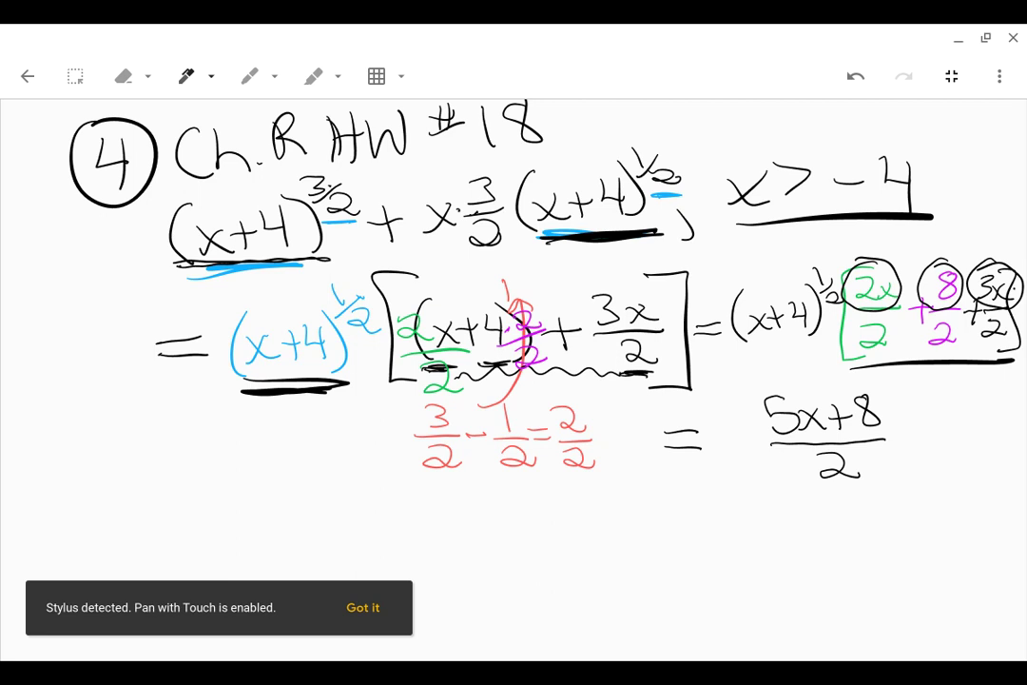
Step: Complete the result as (5x+8)√(x+4) over 2, box it in black, and draw a line above the box
left_click_drag(766, 381, 768, 440)
mouse_move(882, 384)
left_mouse_down()
mouse_move(884, 430)
mouse_move(972, 438)
left_mouse_up()
mouse_move(896, 416)
left_mouse_down()
mouse_move(913, 388)
mouse_move(996, 386)
left_mouse_up()
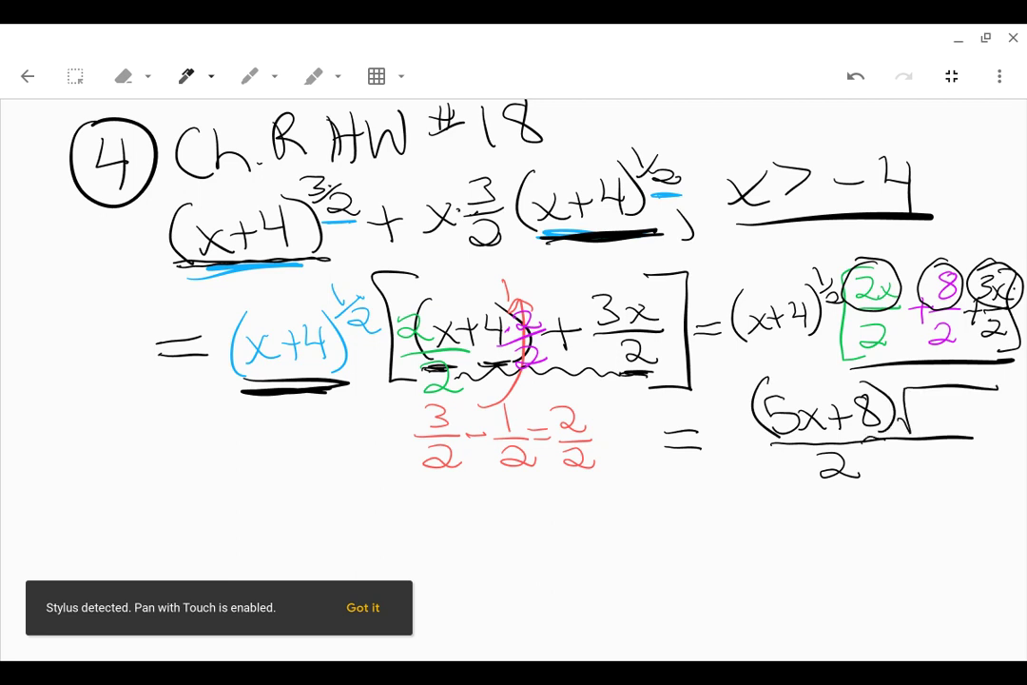
mouse_move(930, 406)
left_mouse_down()
mouse_move(921, 424)
mouse_move(971, 417)
mouse_move(968, 435)
left_mouse_up()
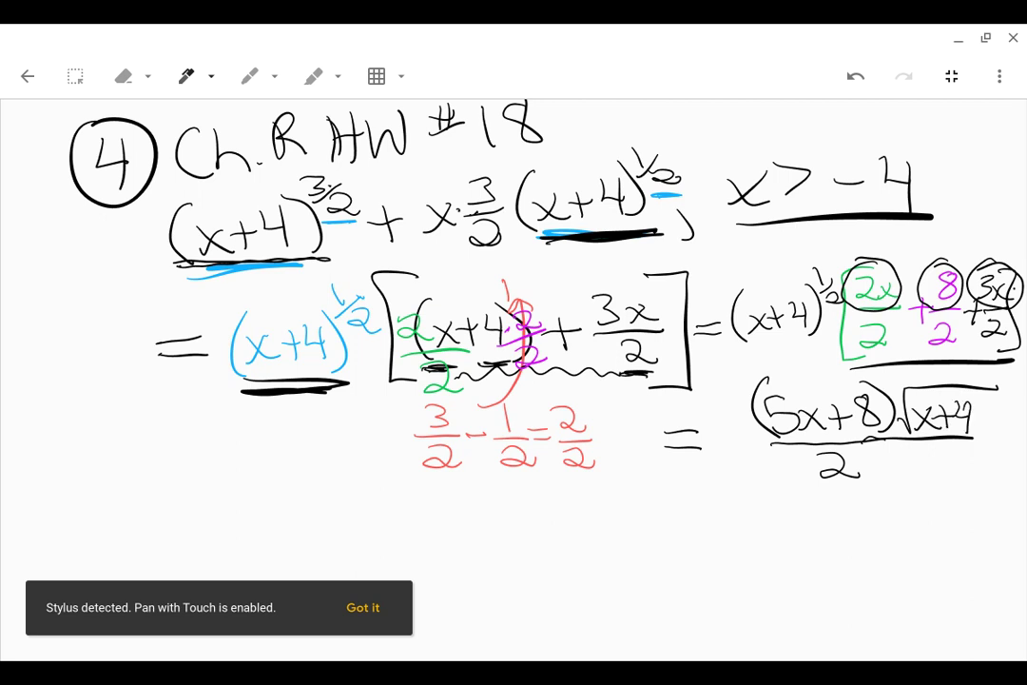
mouse_move(743, 377)
left_mouse_down()
mouse_move(742, 480)
mouse_move(1001, 479)
mouse_move(746, 378)
left_mouse_up()
left_click_drag(1013, 364, 704, 374)
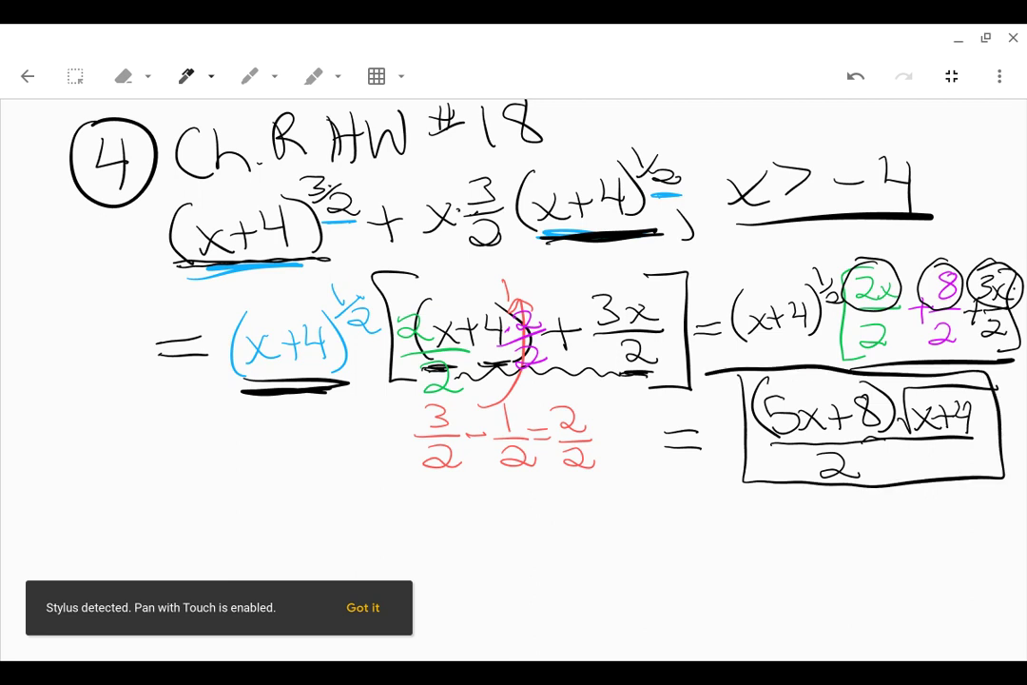
Step: Underline the condition x > -4 again, and write √(x+4) above the second term's (x+4)^(1/2) with an arrow pointing to the root
left_click_drag(738, 216, 913, 209)
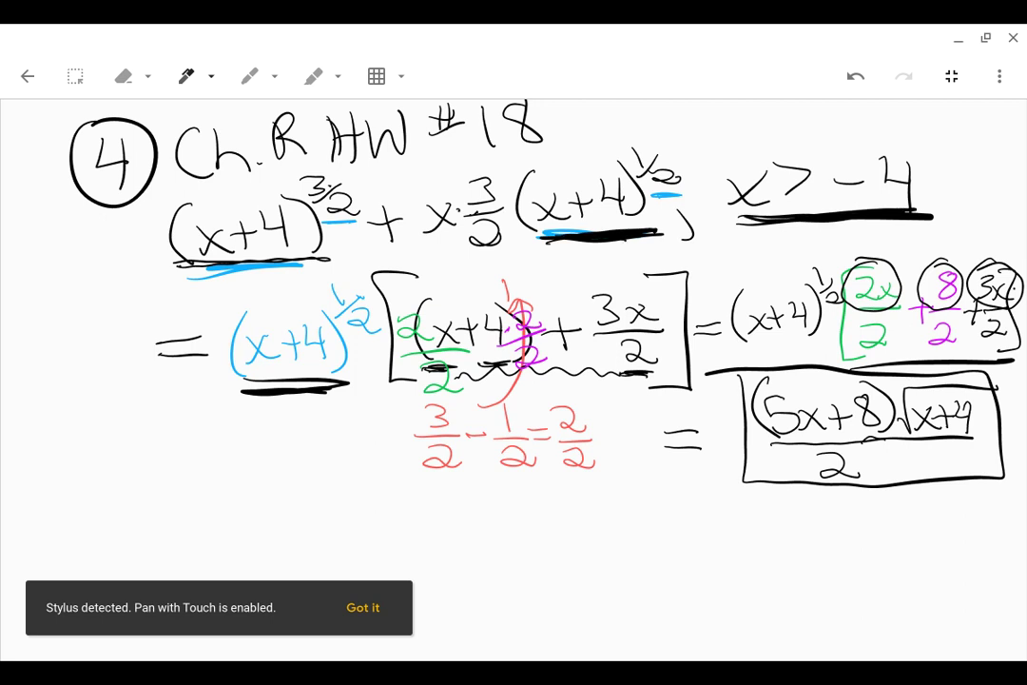
mouse_move(596, 112)
left_mouse_down()
mouse_move(591, 148)
mouse_move(688, 105)
left_mouse_up()
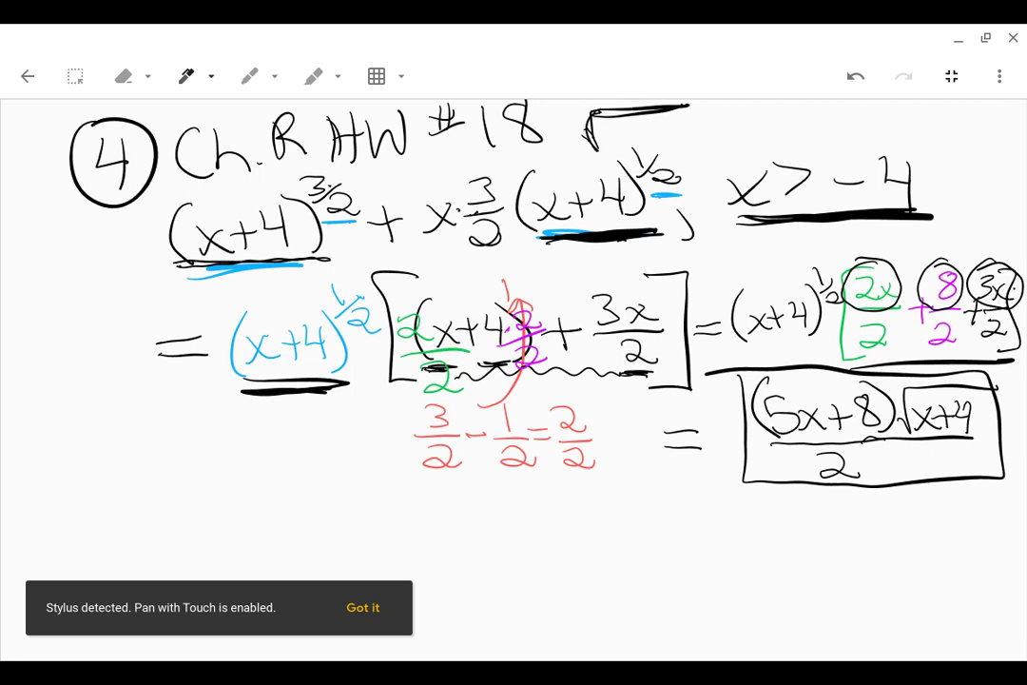
mouse_move(611, 126)
left_mouse_down()
mouse_move(635, 148)
mouse_move(614, 151)
mouse_move(659, 129)
mouse_move(681, 129)
mouse_move(685, 148)
left_mouse_up()
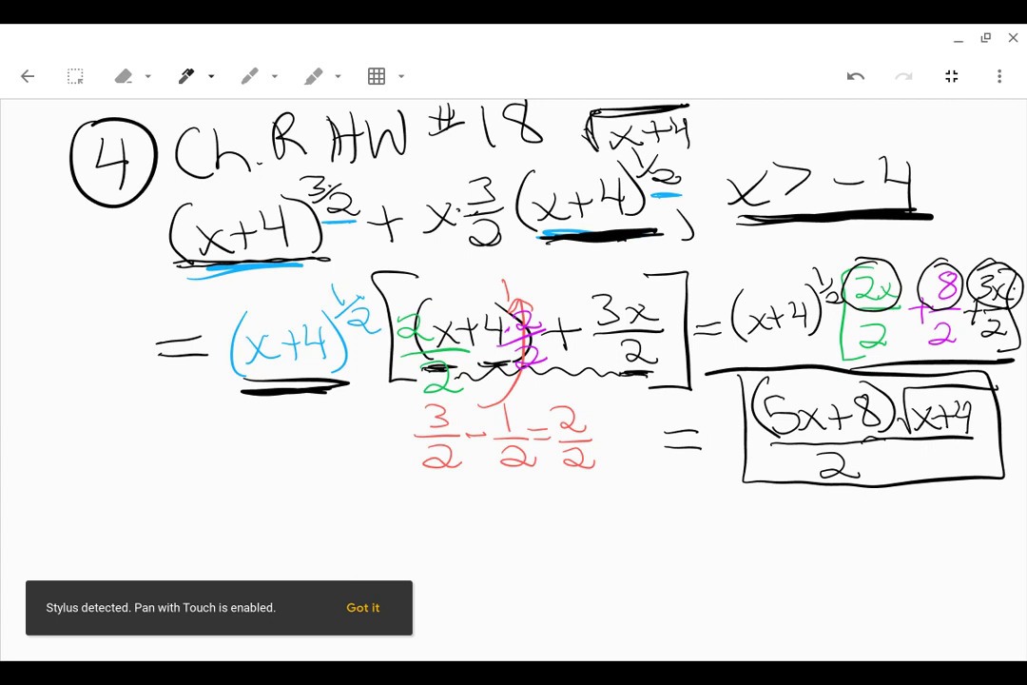
left_click_drag(550, 152, 577, 141)
left_click_drag(758, 225, 842, 218)
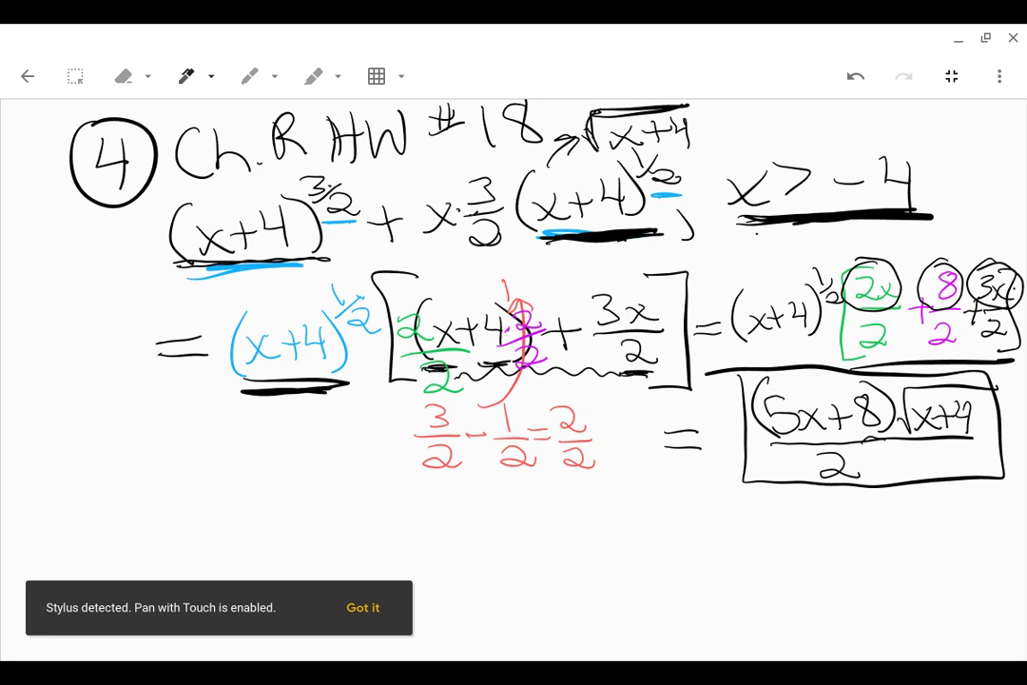